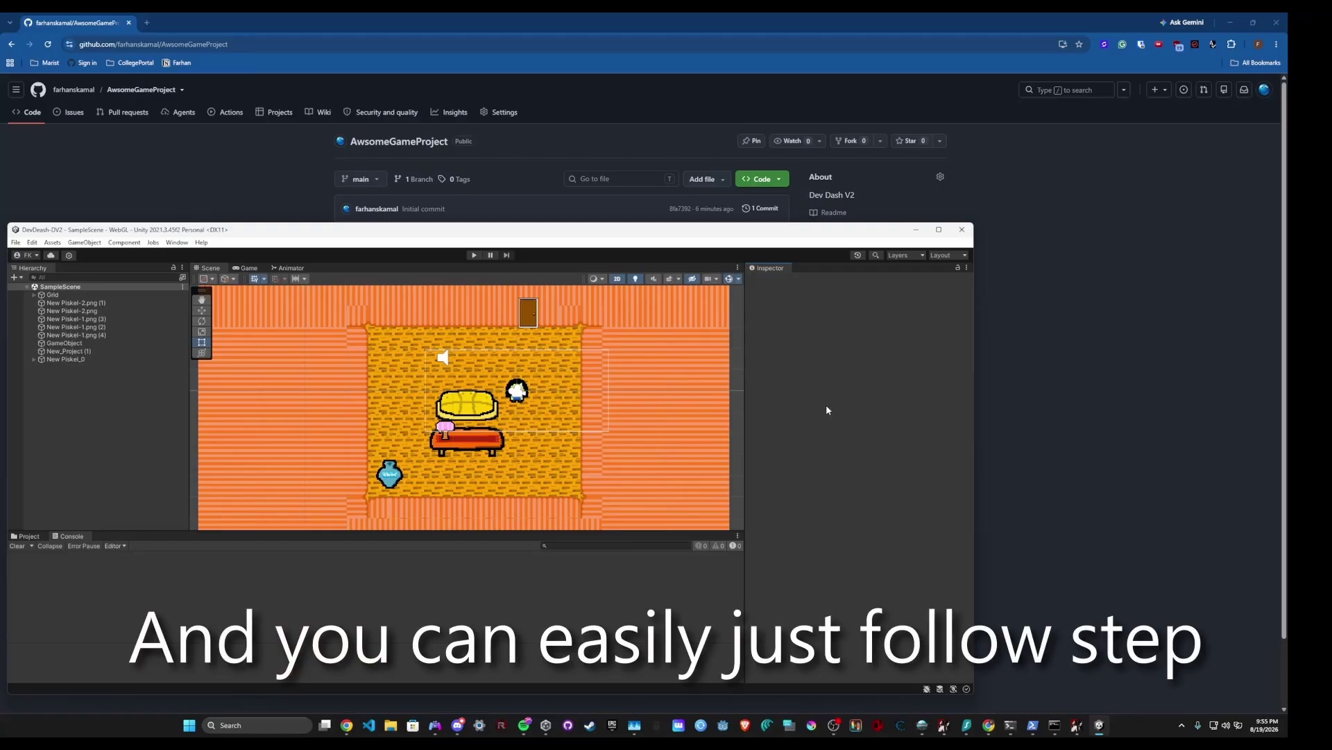
Switch to the browser and clone the AwsomeGameProject repository from its GitHub page with GitHub Desktop, keeping the suggested local path.
{"action": "left_click", "coordinate": [1059, 383]}
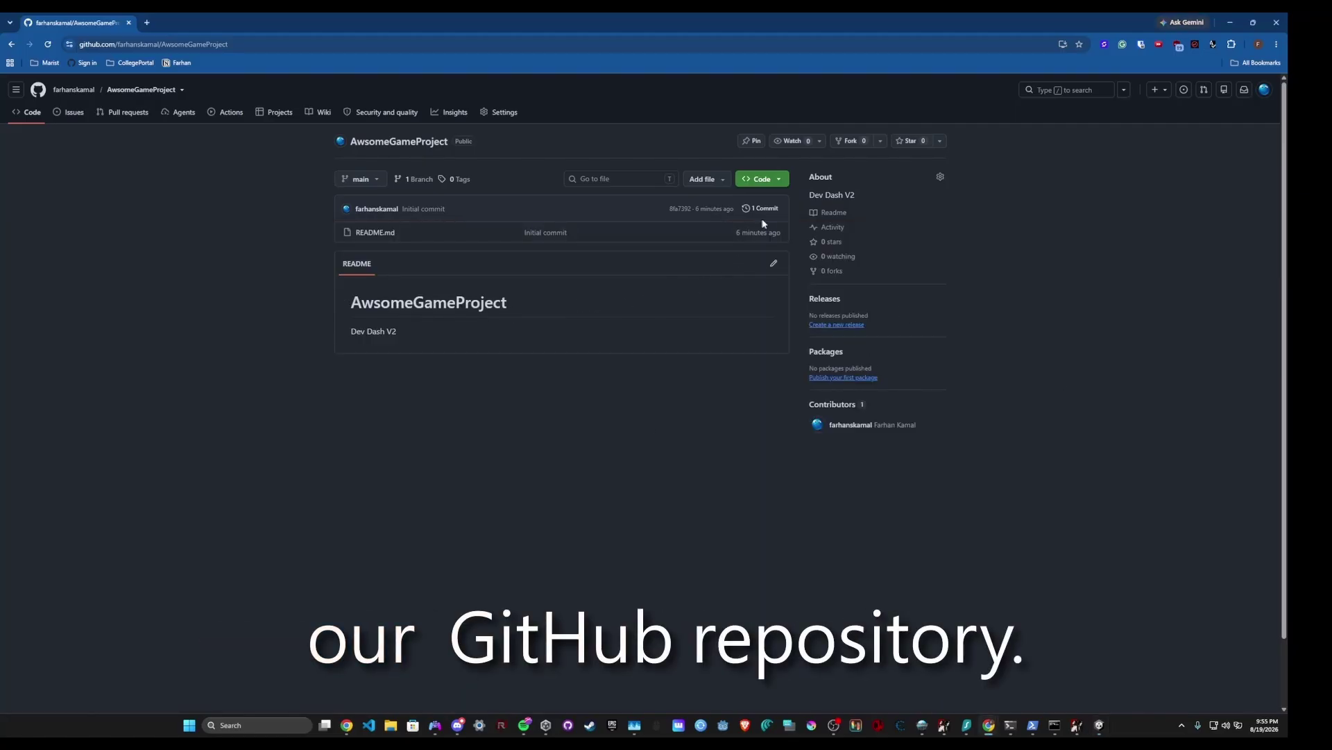
{"action": "left_click", "coordinate": [784, 183]}
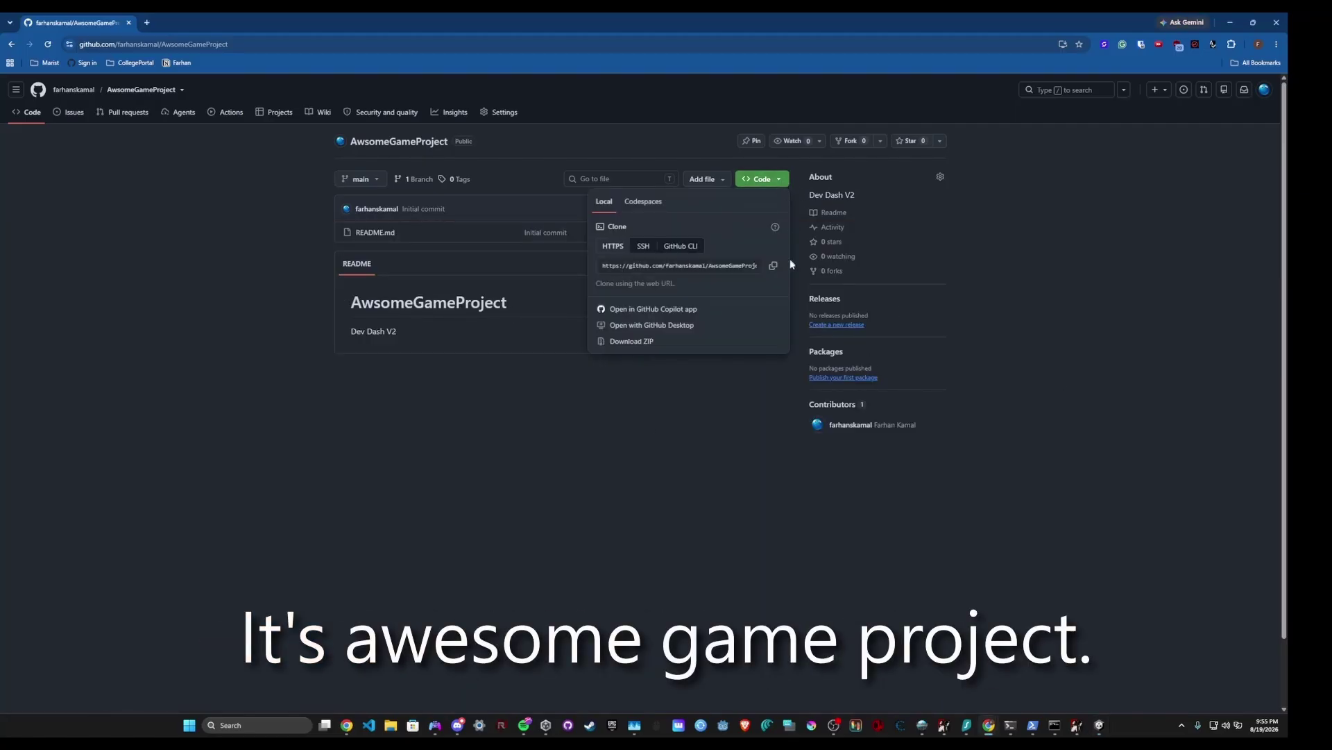
{"action": "left_click", "coordinate": [624, 326]}
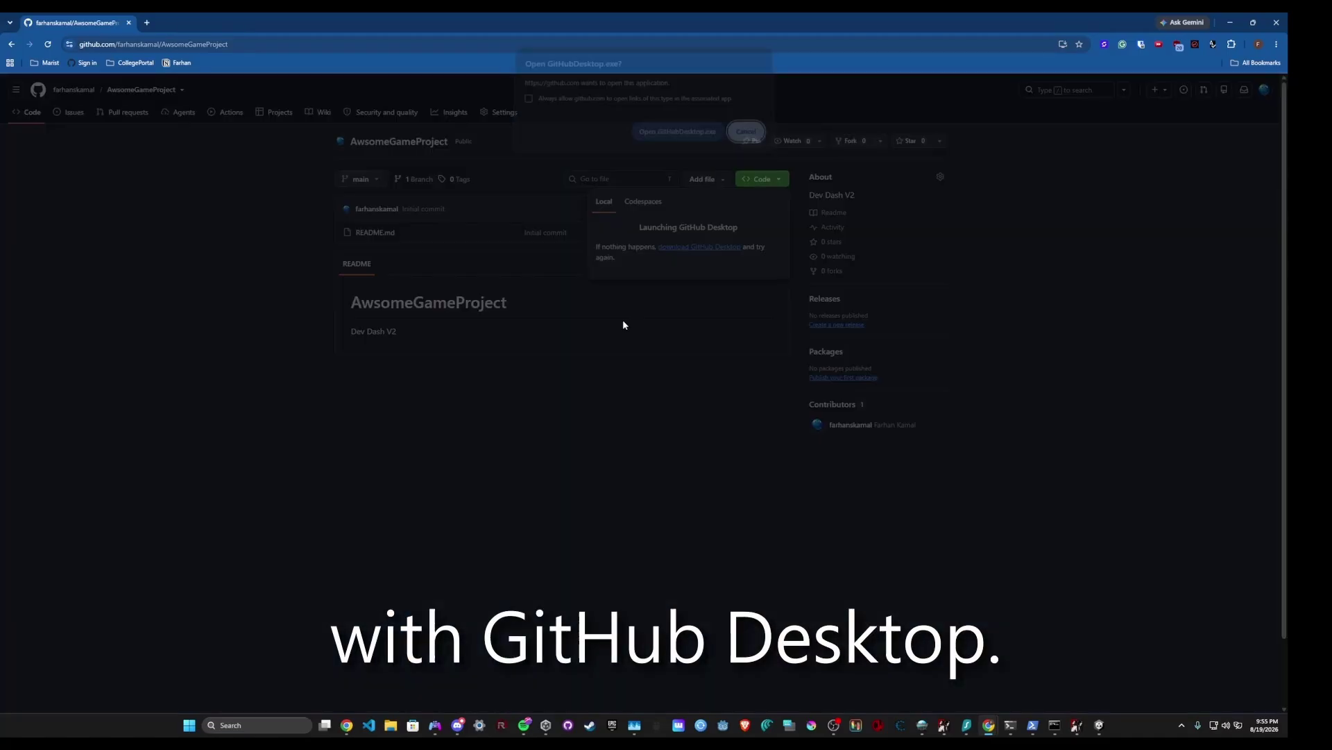
{"action": "left_click", "coordinate": [677, 138]}
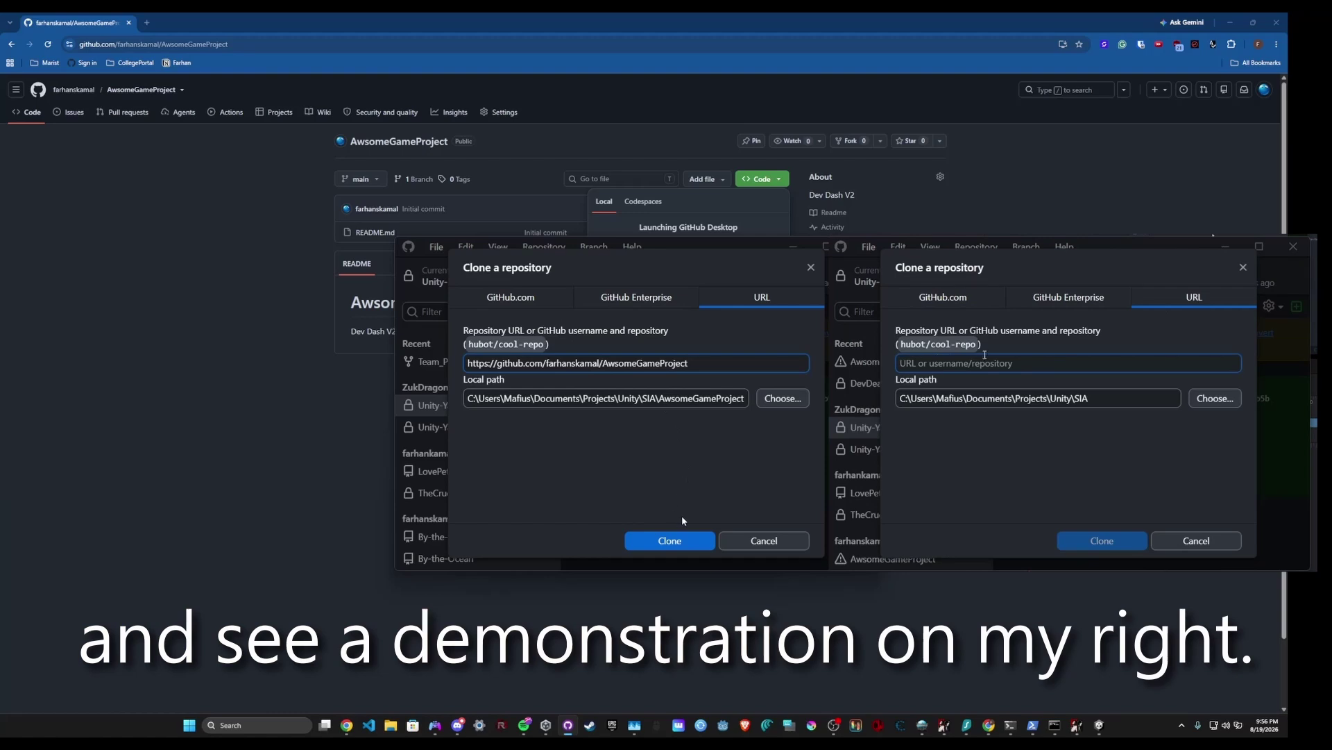
{"action": "left_click", "coordinate": [647, 541]}
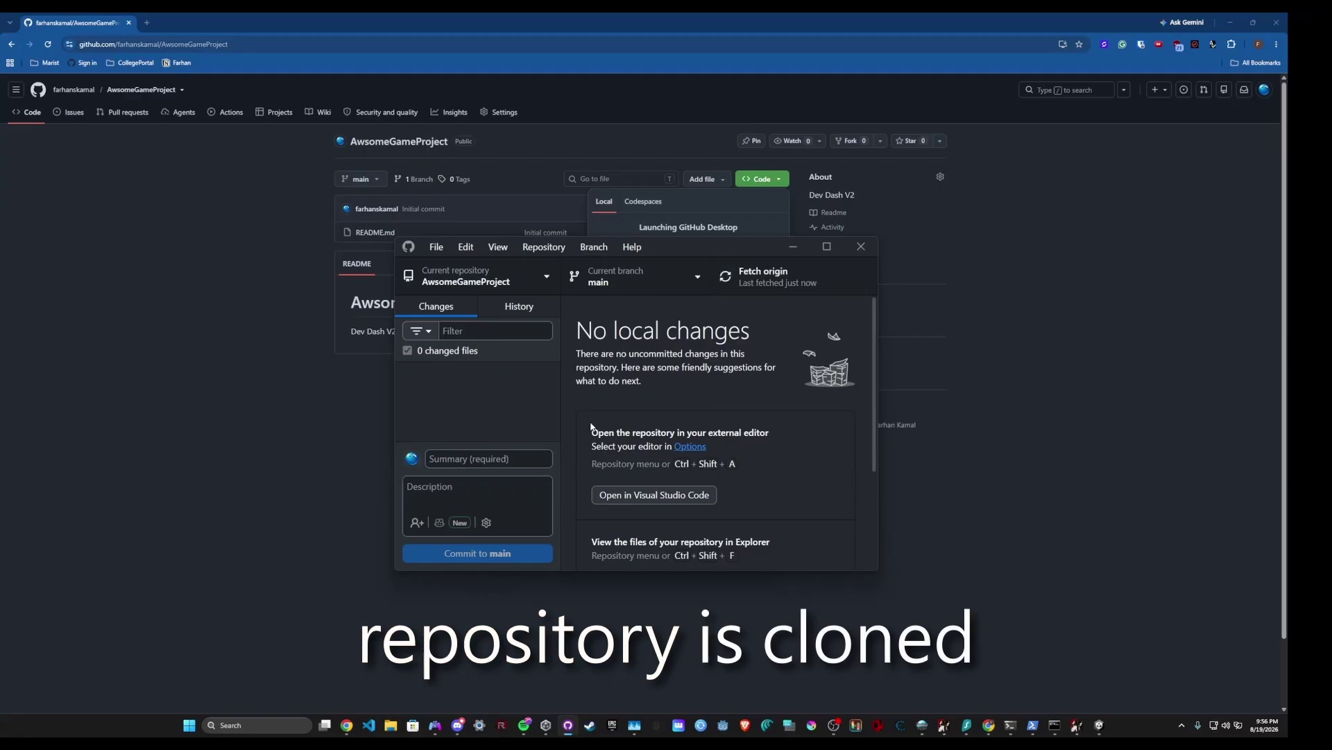
Show the cloned AwsomeGameProject repository's folder in File Explorer from GitHub Desktop.
{"action": "mouse_move", "coordinate": [477, 290]}
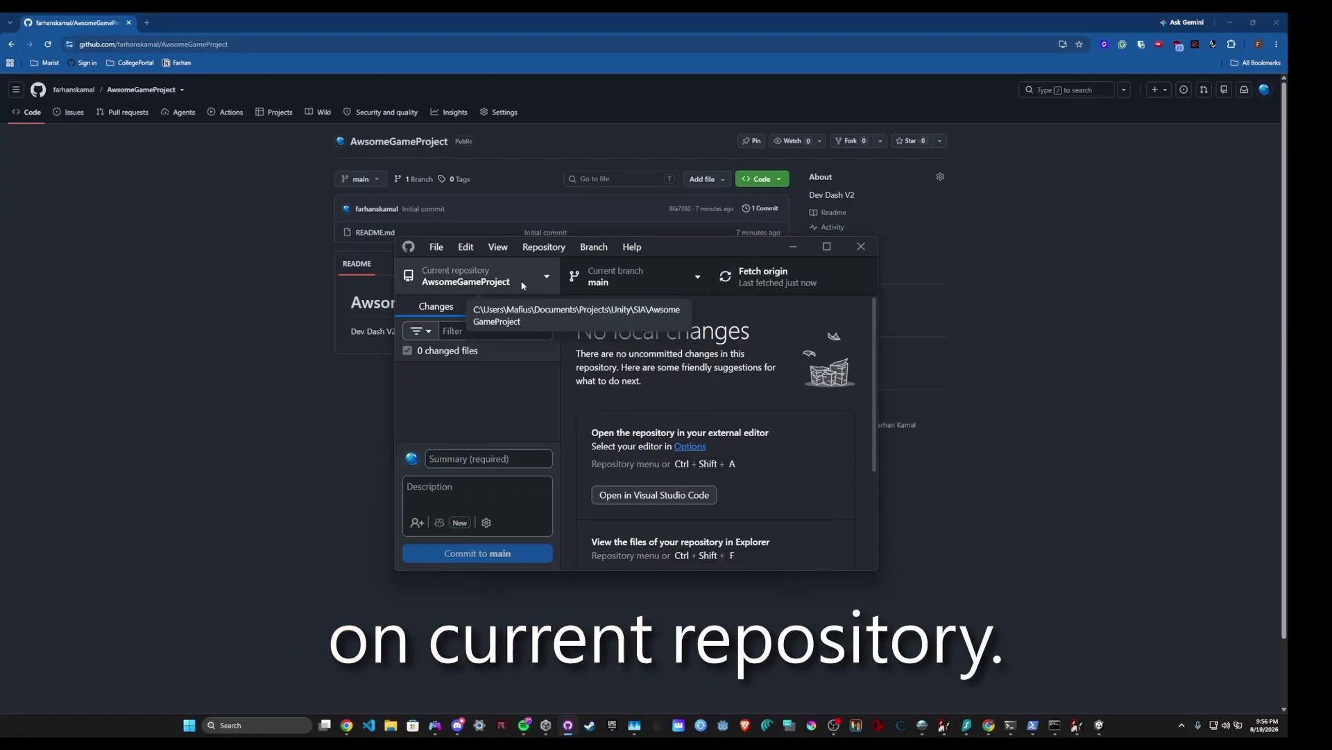
{"action": "right_click", "coordinate": [521, 281]}
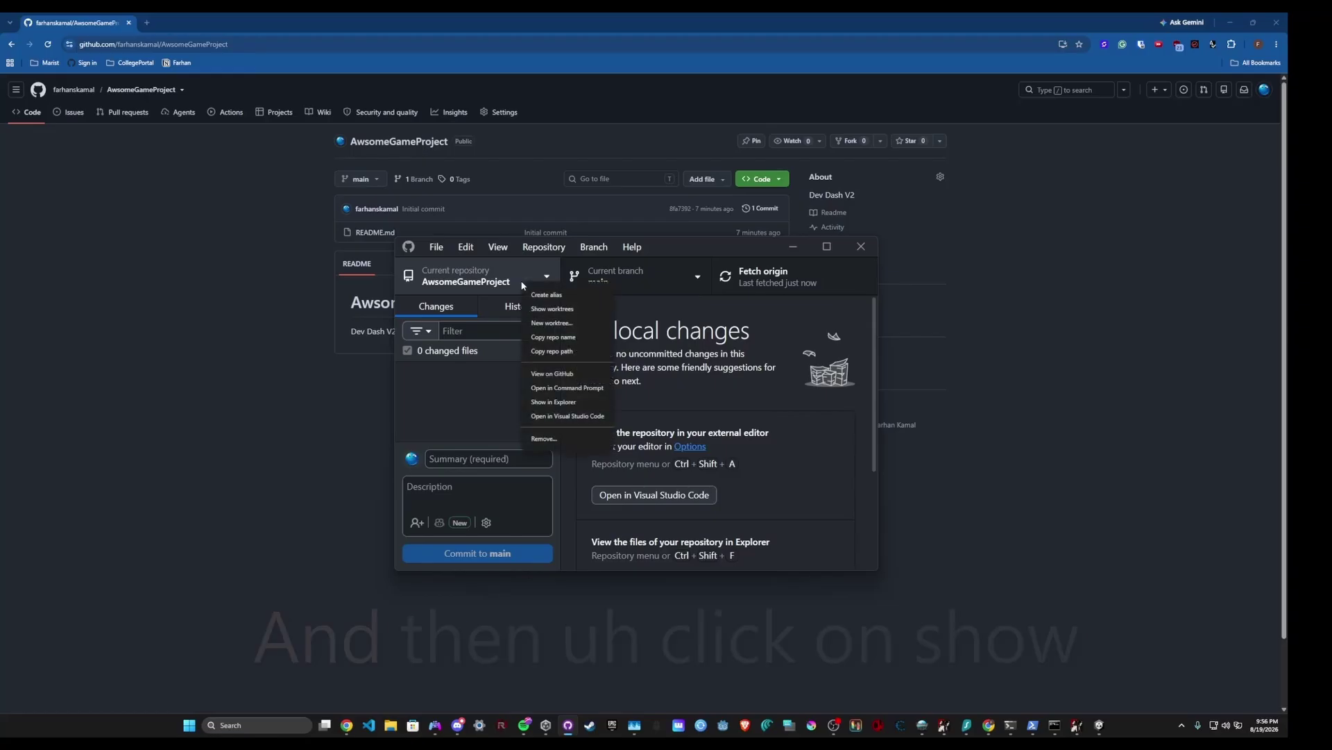
{"action": "left_click", "coordinate": [583, 406]}
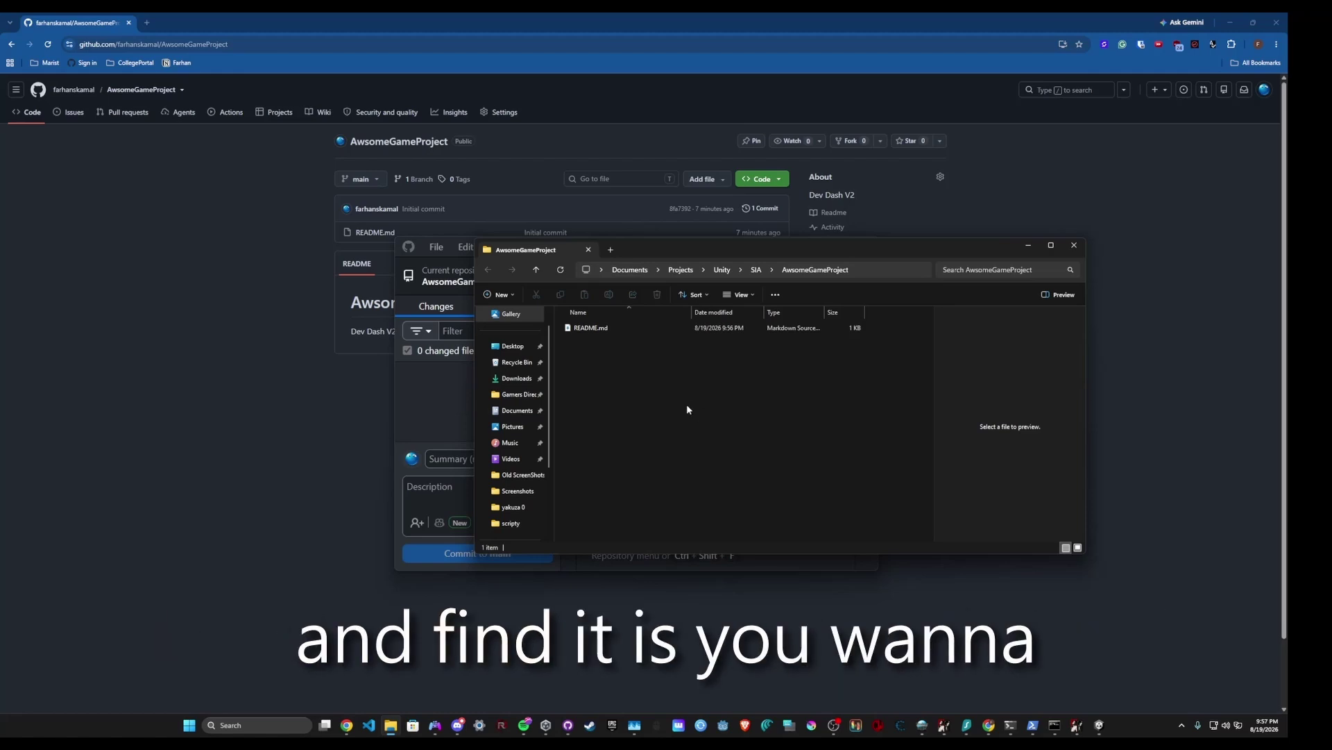
Make hidden items visible in the AwsomeGameProject folder and look inside its .git folder, returning to the repository folder.
{"action": "left_click", "coordinate": [740, 294]}
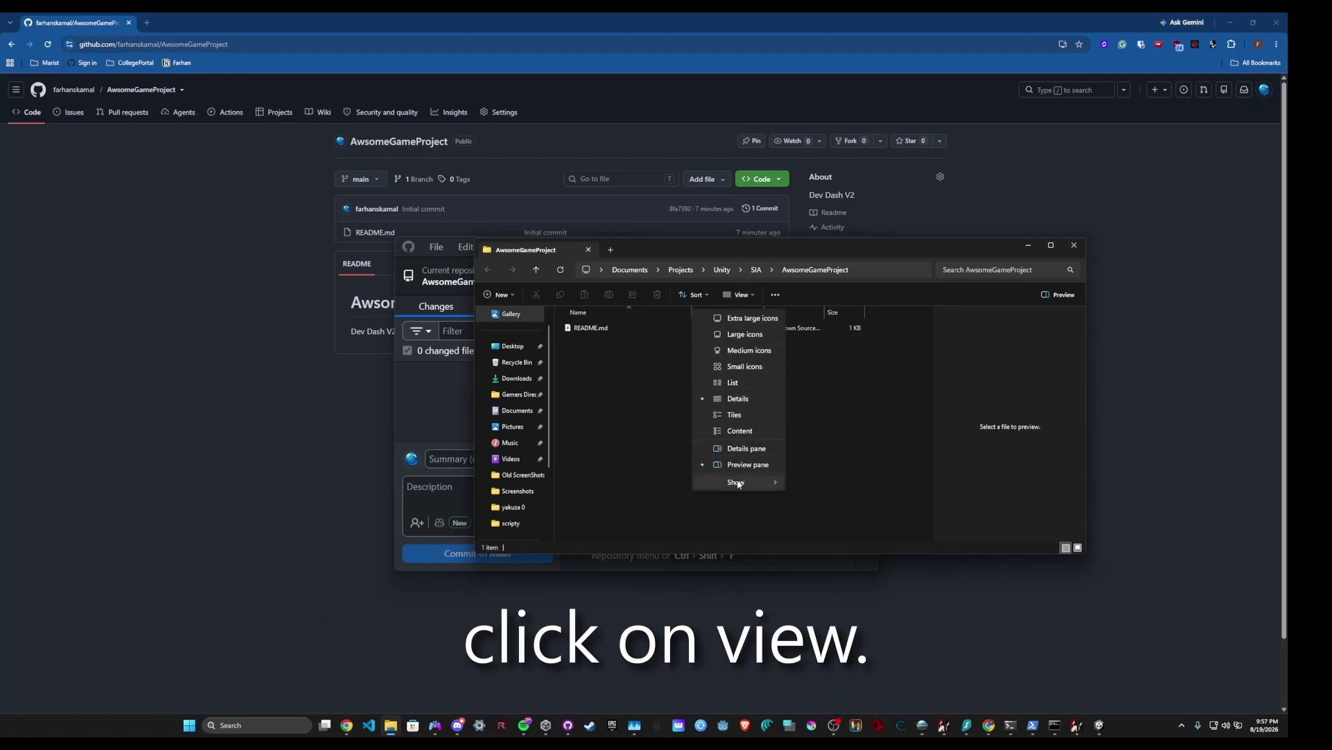
{"action": "mouse_move", "coordinate": [737, 483]}
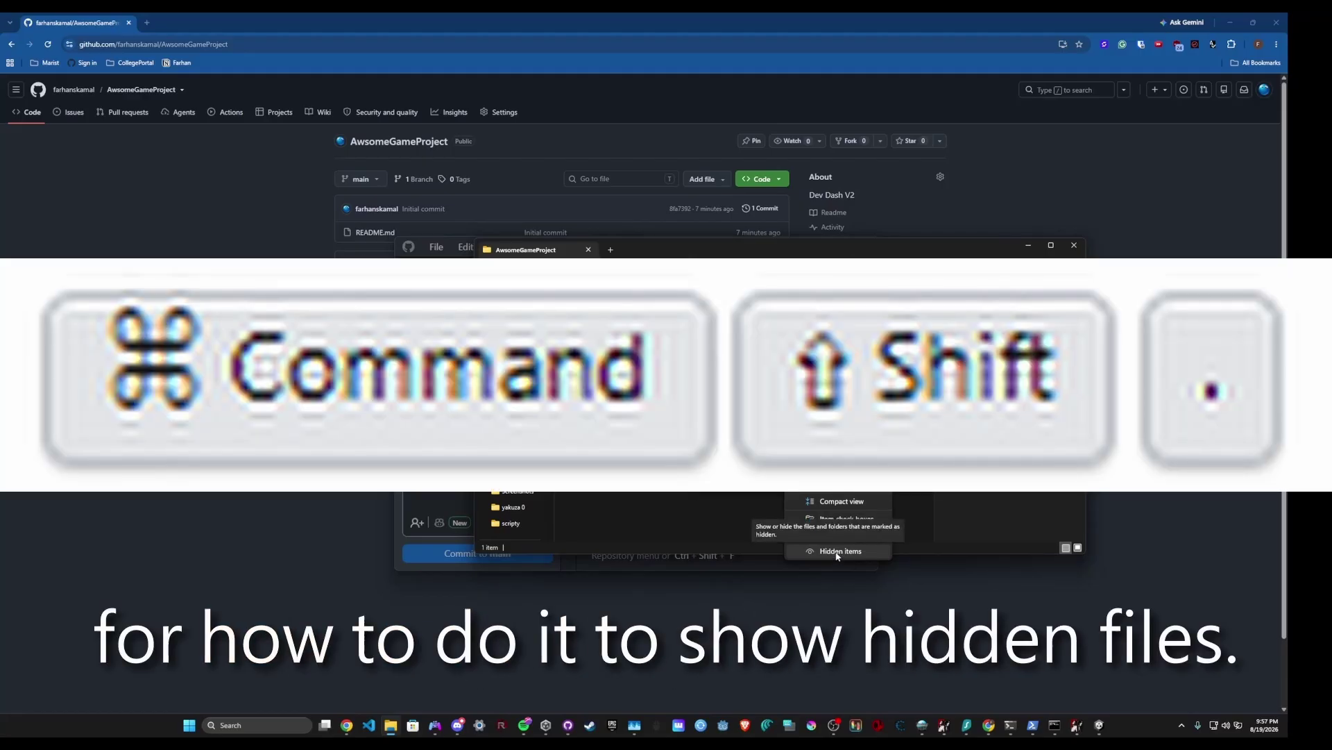
{"action": "left_click", "coordinate": [838, 553]}
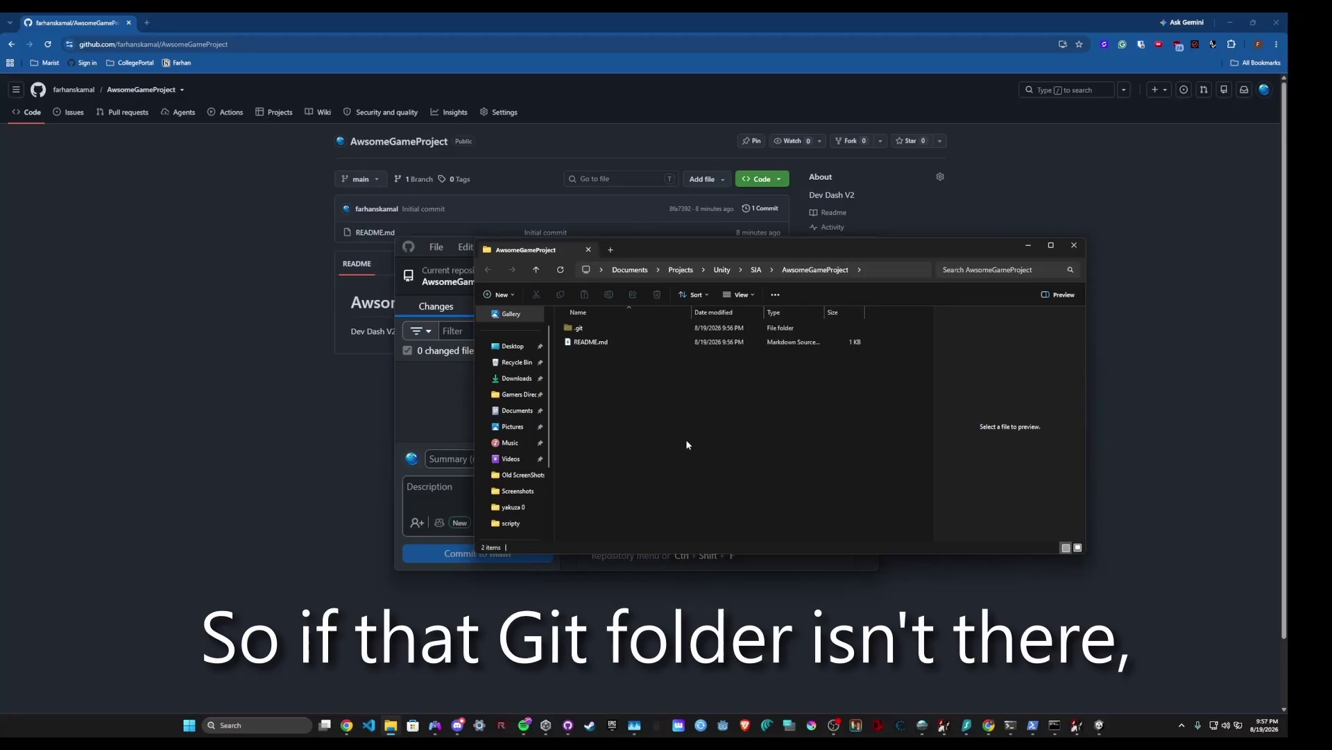
{"action": "double_click", "coordinate": [603, 328]}
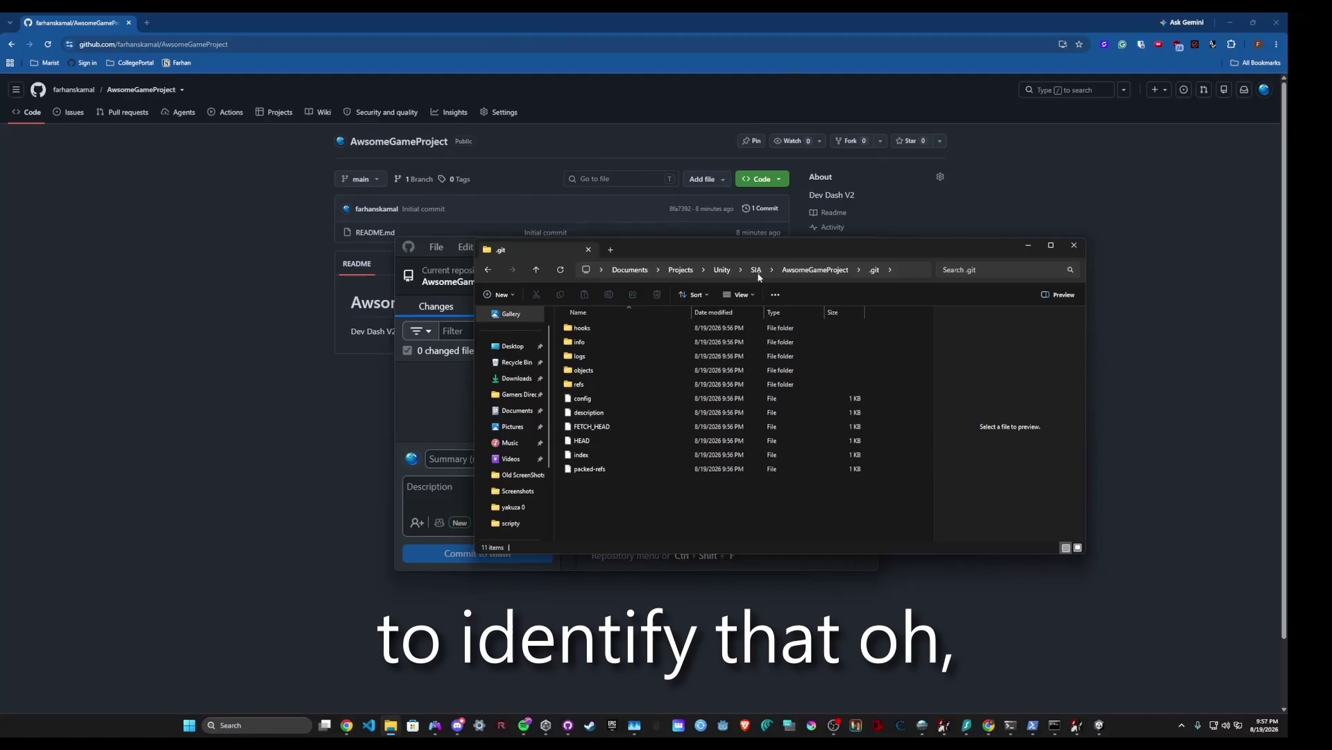
{"action": "left_click", "coordinate": [819, 272]}
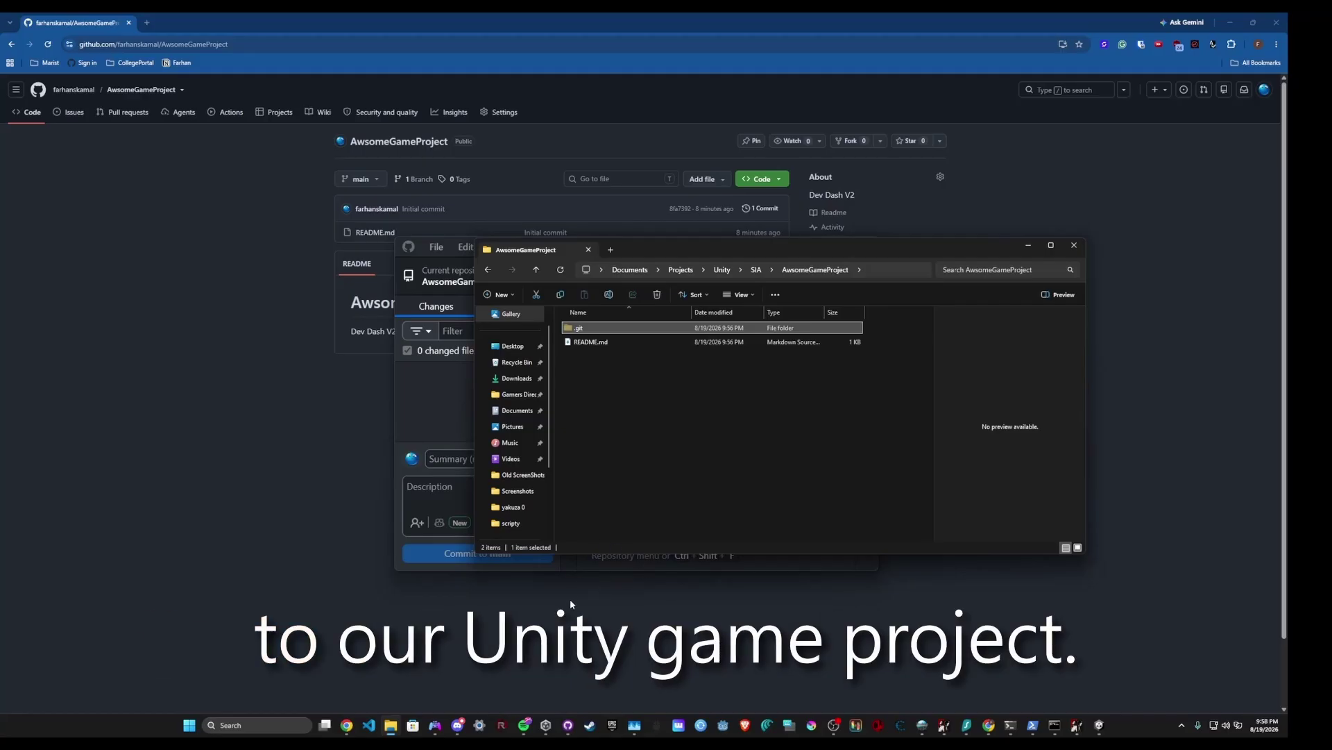
Switch to Unity Hub, show the DevDeash-DV2 project in File Explorer and open its folder beside the repository folder.
{"action": "left_click", "coordinate": [545, 725]}
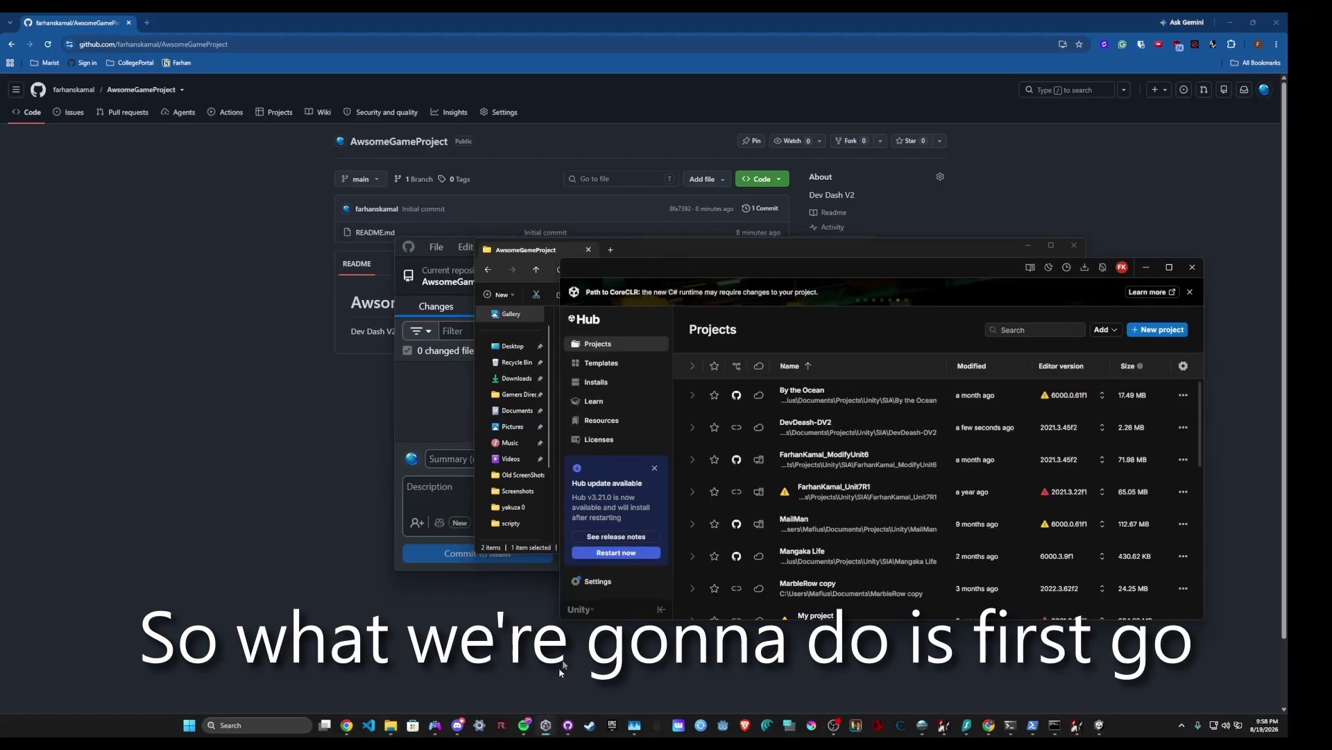
{"action": "right_click", "coordinate": [826, 424]}
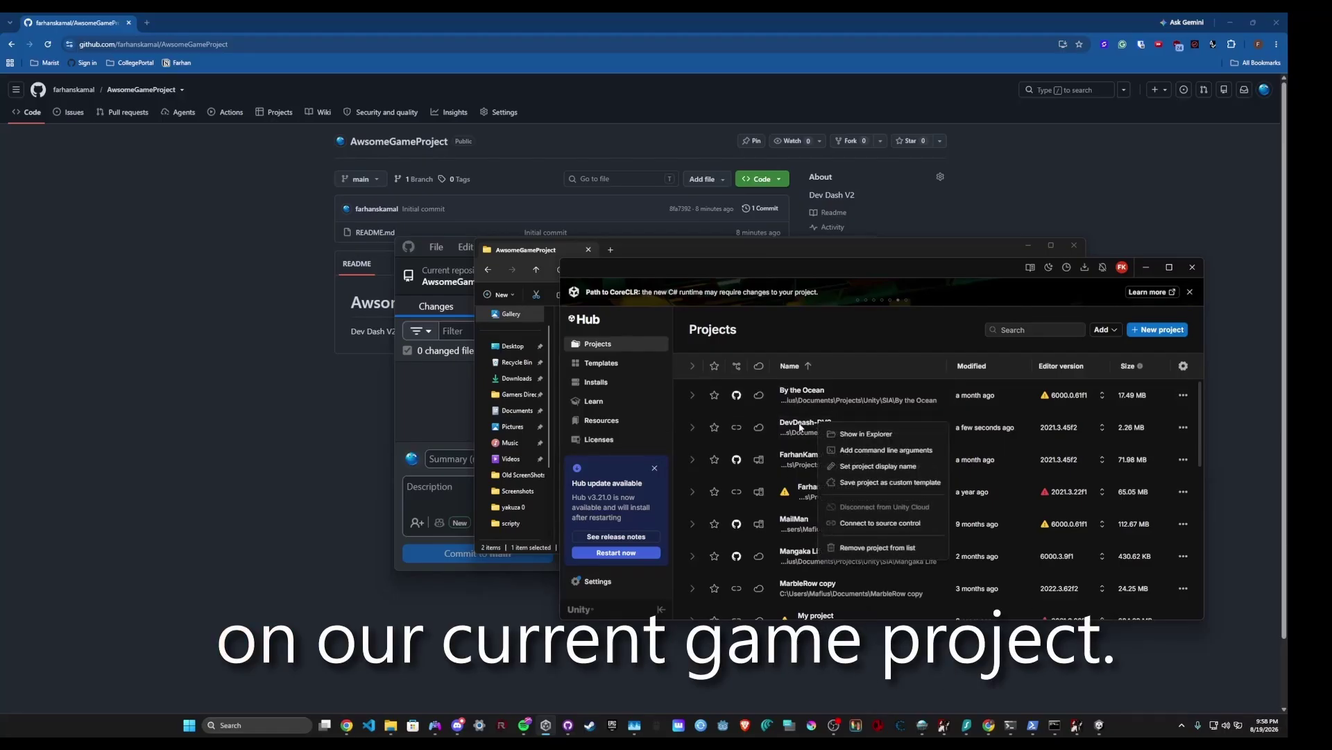
{"action": "left_click", "coordinate": [860, 433]}
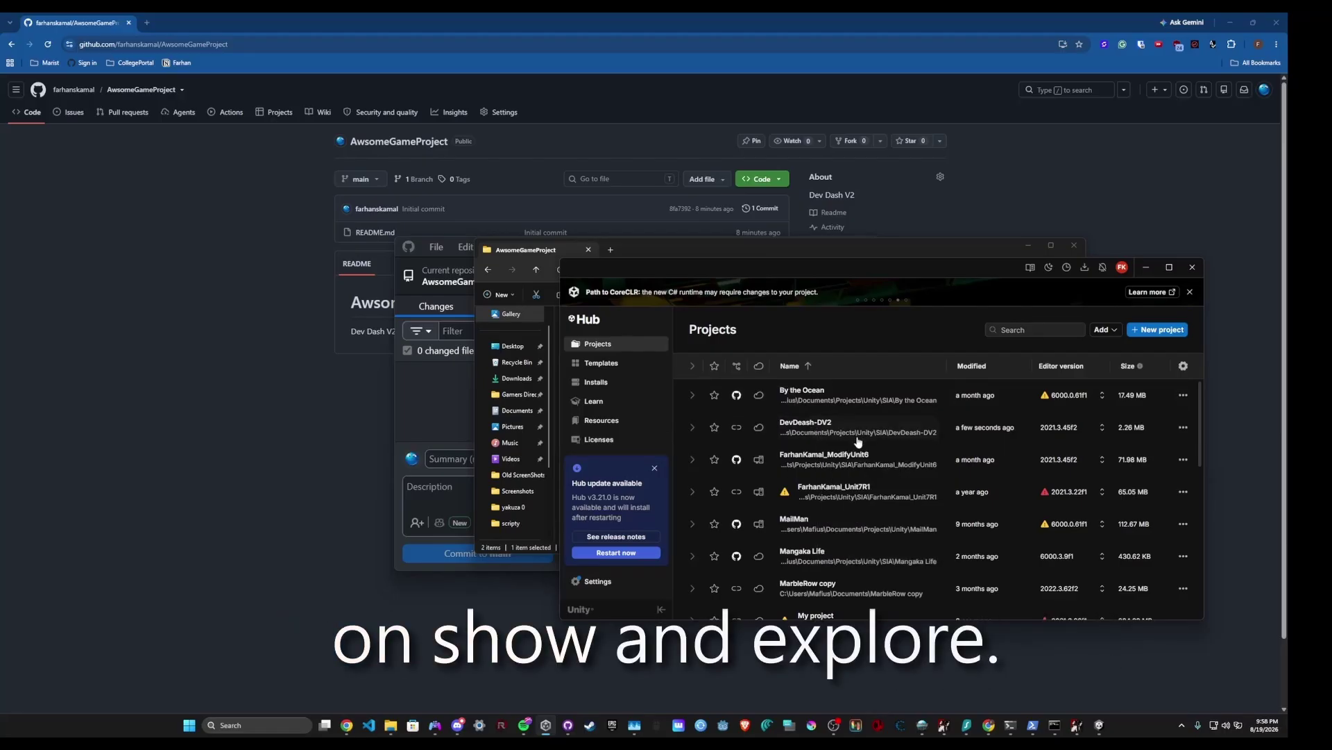
{"action": "left_click_drag", "start_coordinate": [697, 259], "coordinate": [317, 296]}
{"action": "double_click", "coordinate": [229, 420]}
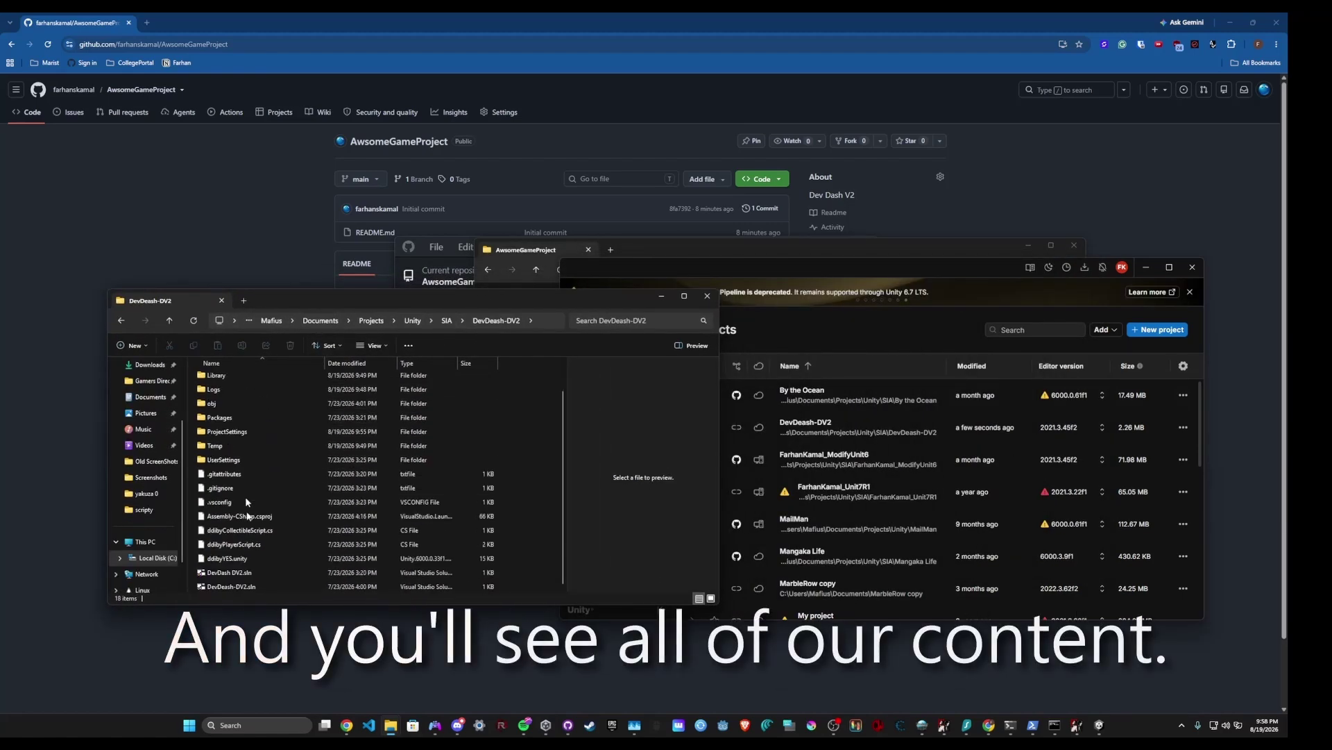
{"action": "left_click_drag", "start_coordinate": [576, 291], "coordinate": [540, 333]}
{"action": "scroll", "coordinate": [471, 450], "scroll_direction": "down", "scroll_amount": 1}
{"action": "scroll", "coordinate": [367, 536], "scroll_direction": "up", "scroll_amount": 1}
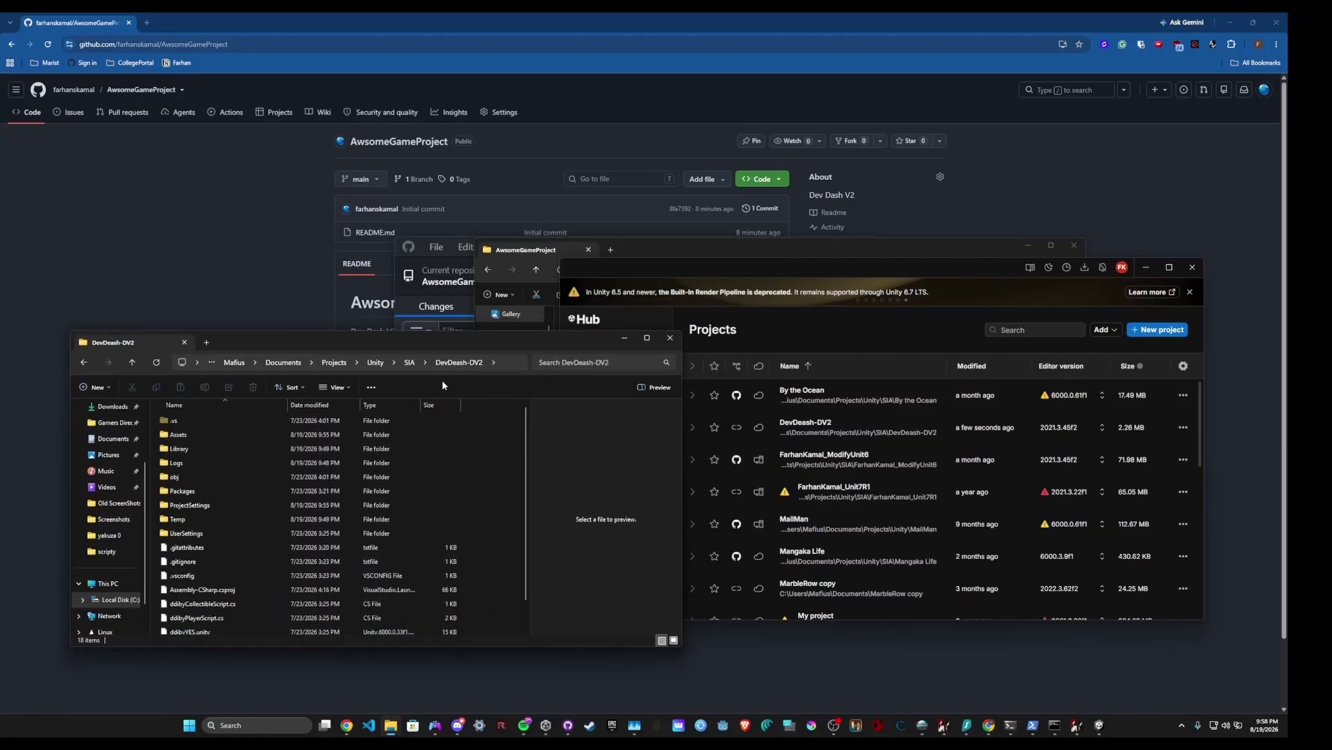
Move the hidden .git folder from AwsomeGameProject into the DevDeash-DV2 project folder.
{"action": "left_click", "coordinate": [652, 250]}
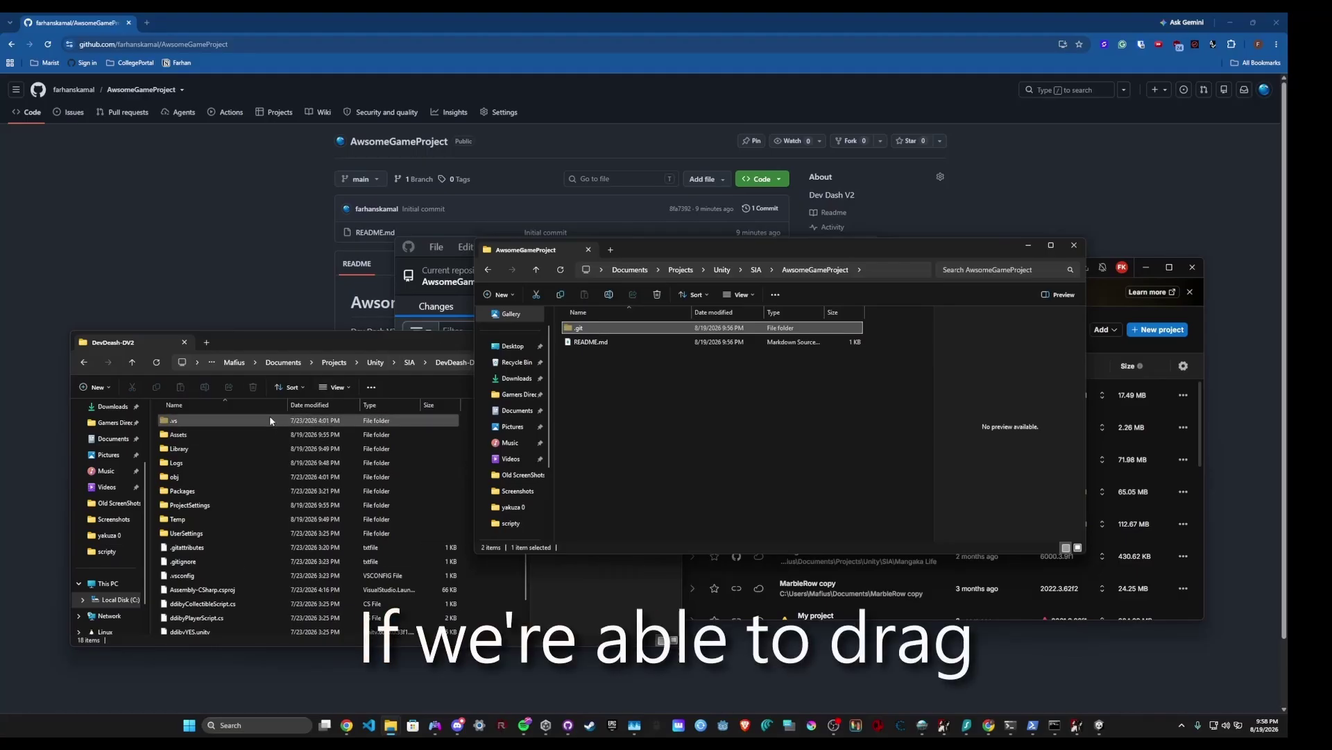
{"action": "left_click", "coordinate": [556, 584]}
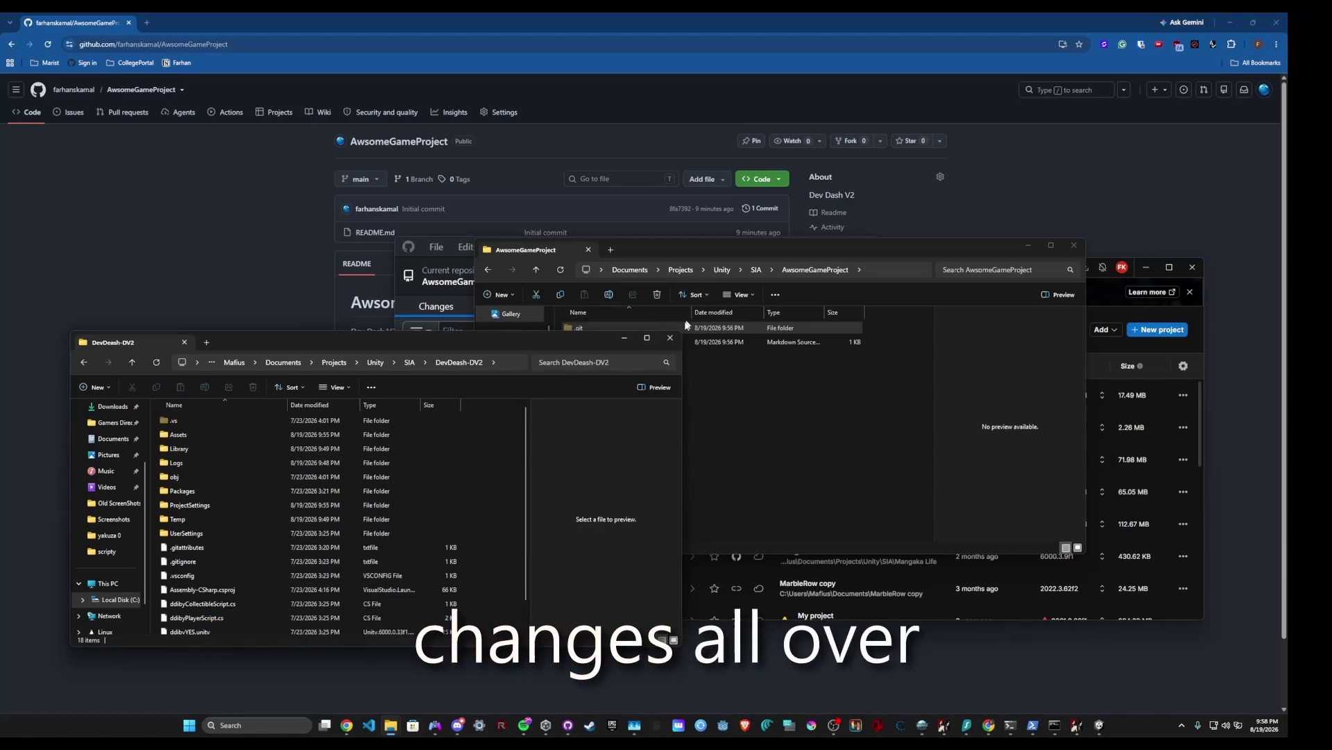
{"action": "left_click_drag", "start_coordinate": [646, 328], "coordinate": [478, 449]}
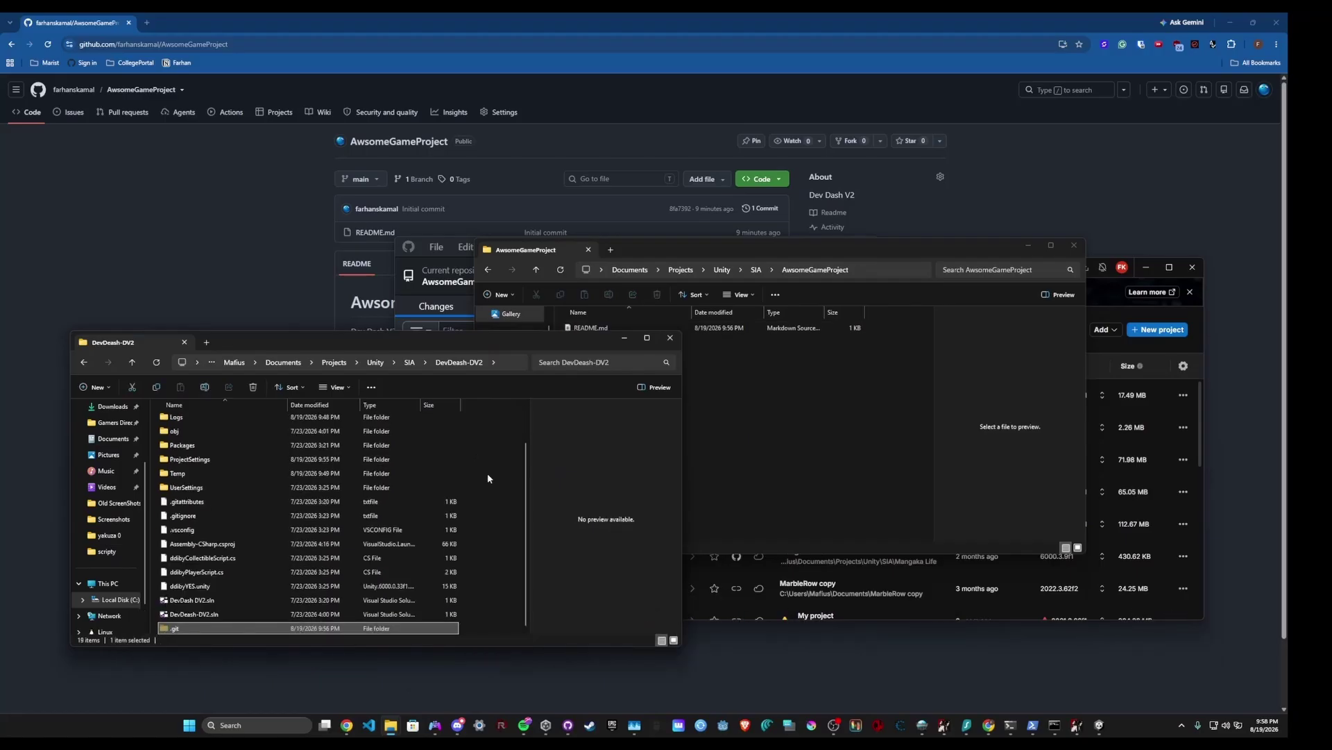
Switch to GitHub Desktop and try to locate the missing AwsomeGameProject repository in the DevDeash-DV2 folder.
{"action": "left_click", "coordinate": [470, 302]}
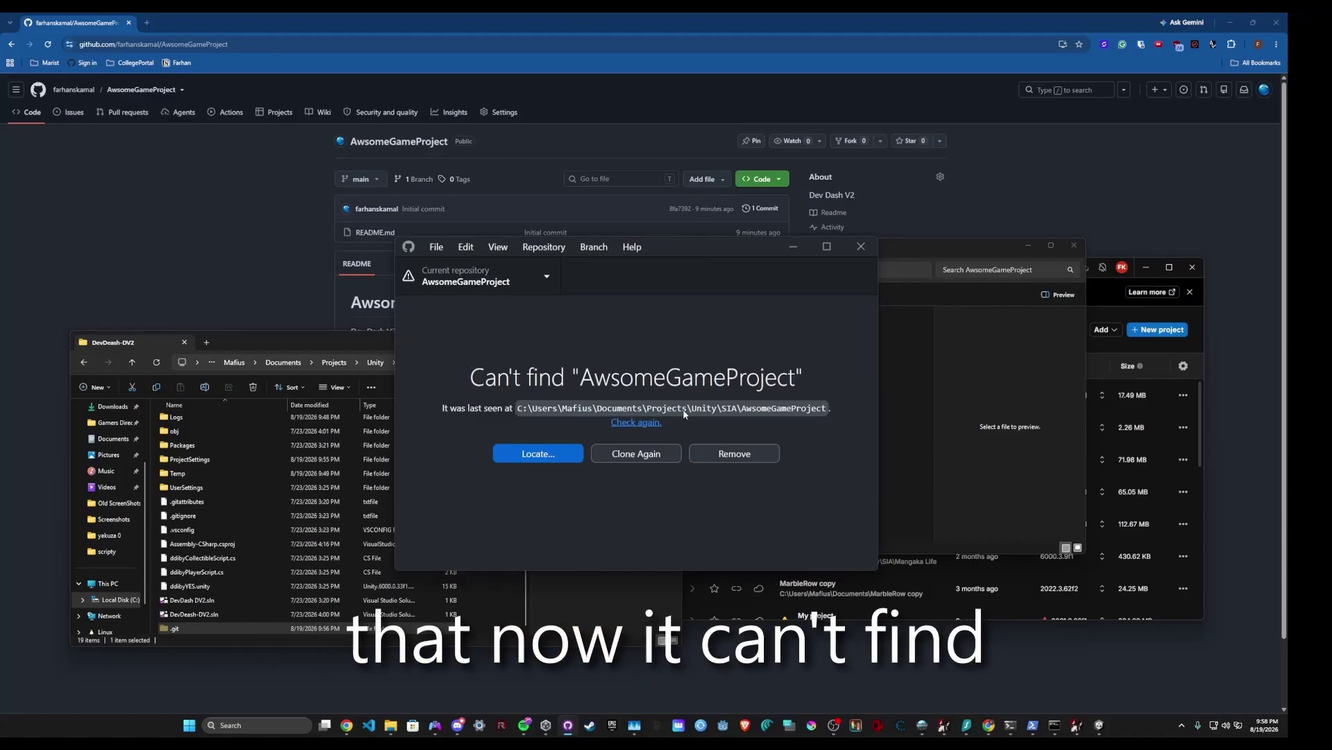
{"action": "left_click", "coordinate": [906, 427]}
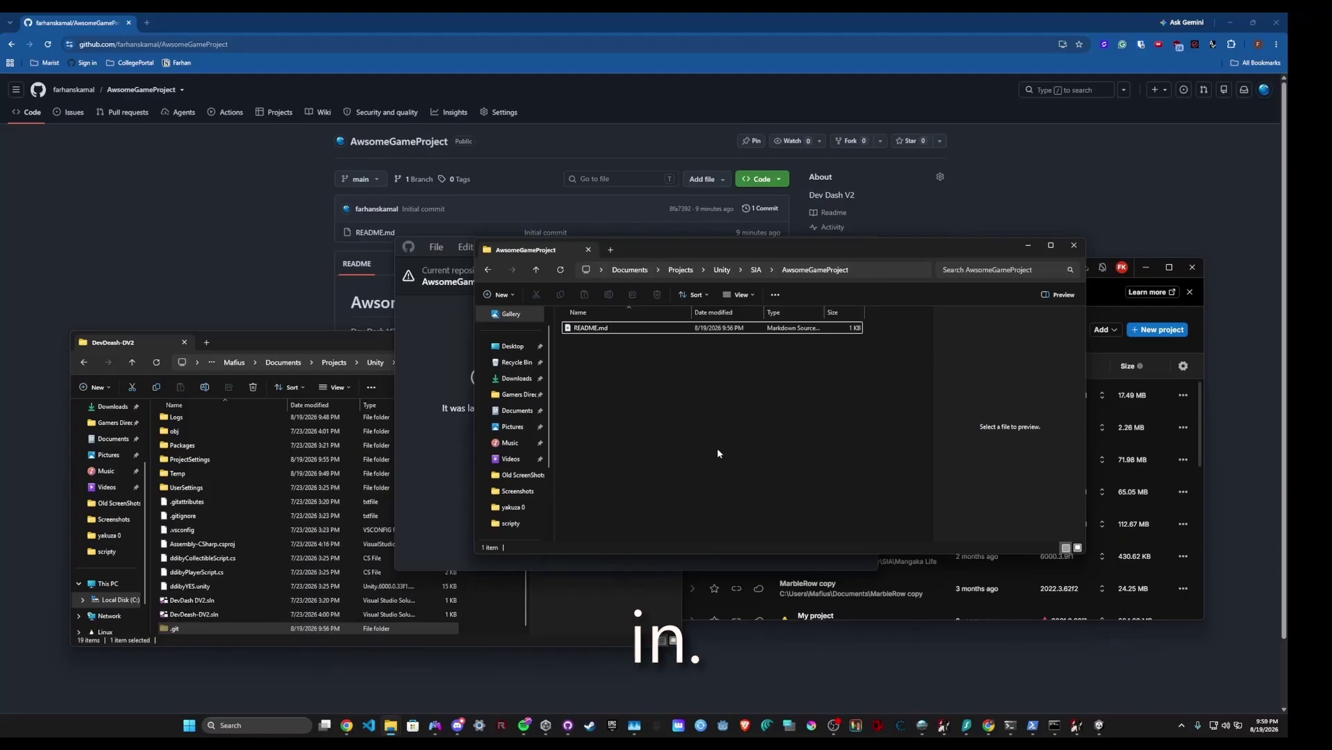
{"action": "left_click", "coordinate": [444, 404]}
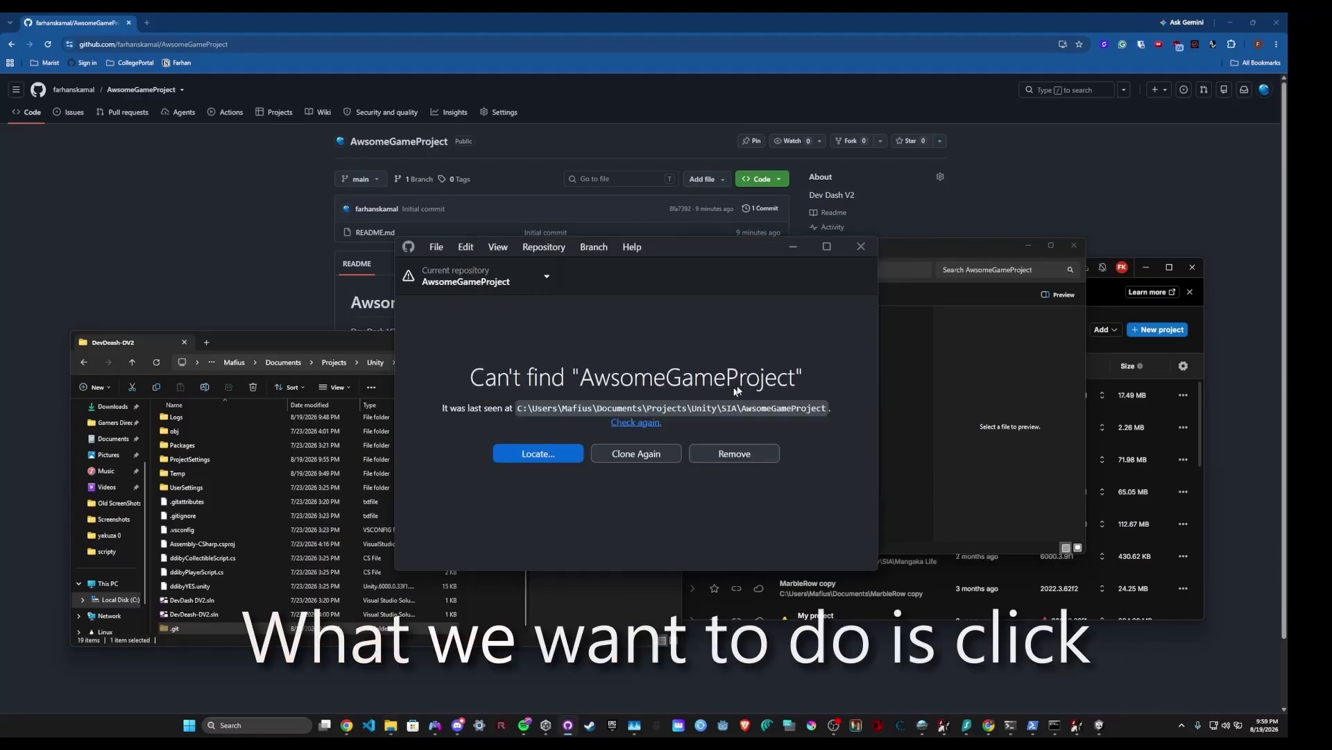
{"action": "left_click", "coordinate": [554, 454]}
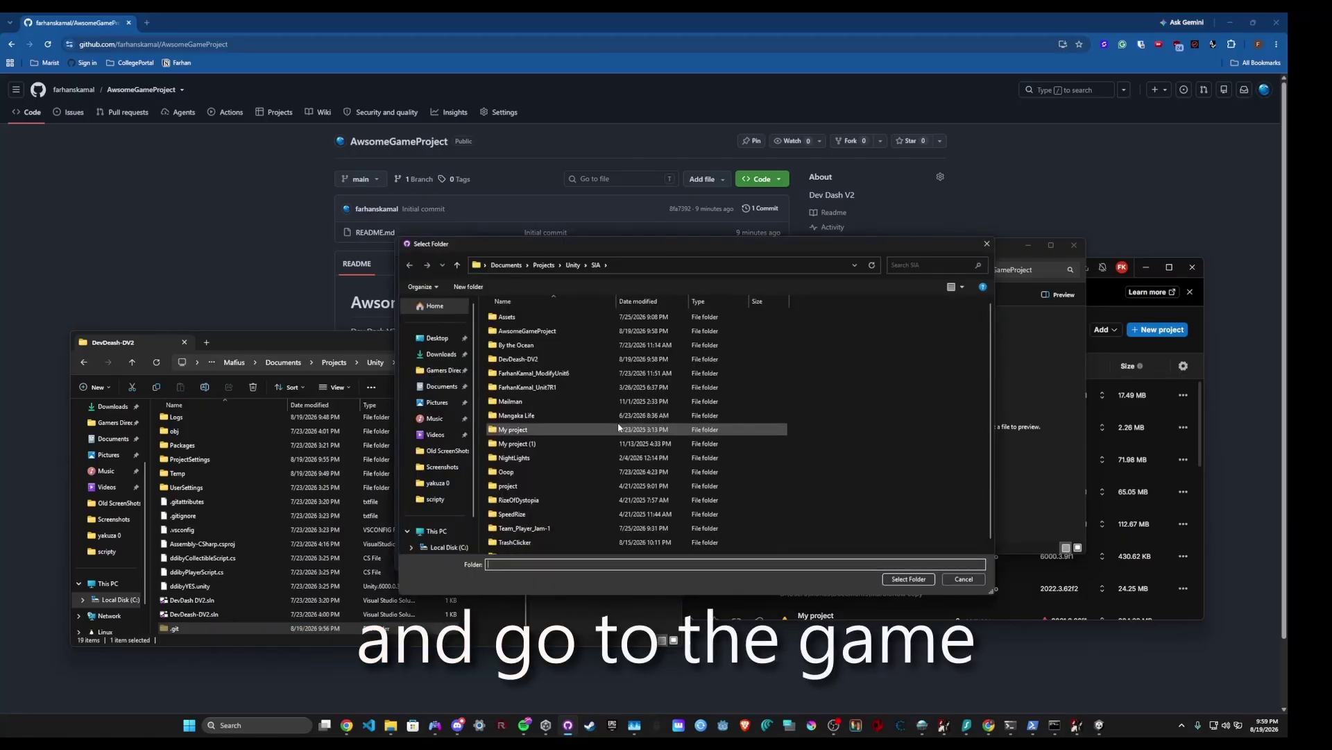
{"action": "double_click", "coordinate": [617, 359]}
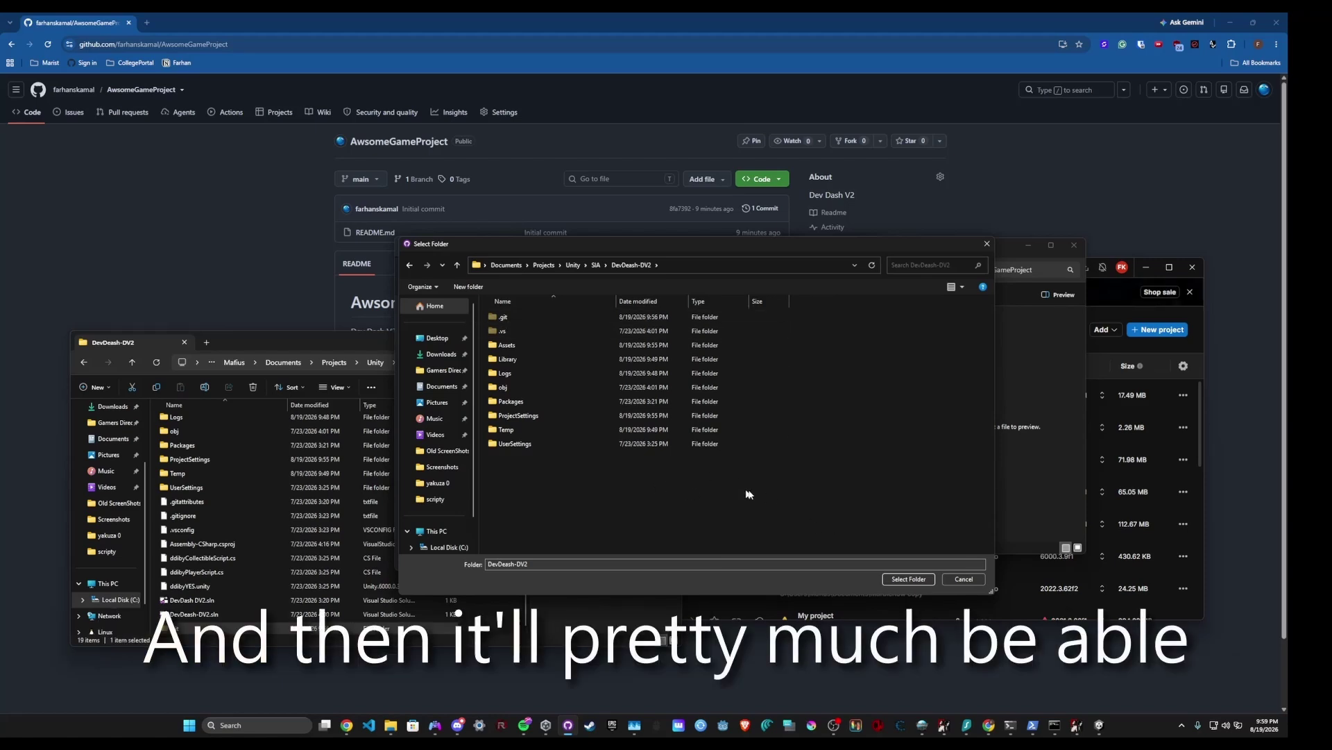
{"action": "left_click", "coordinate": [908, 579]}
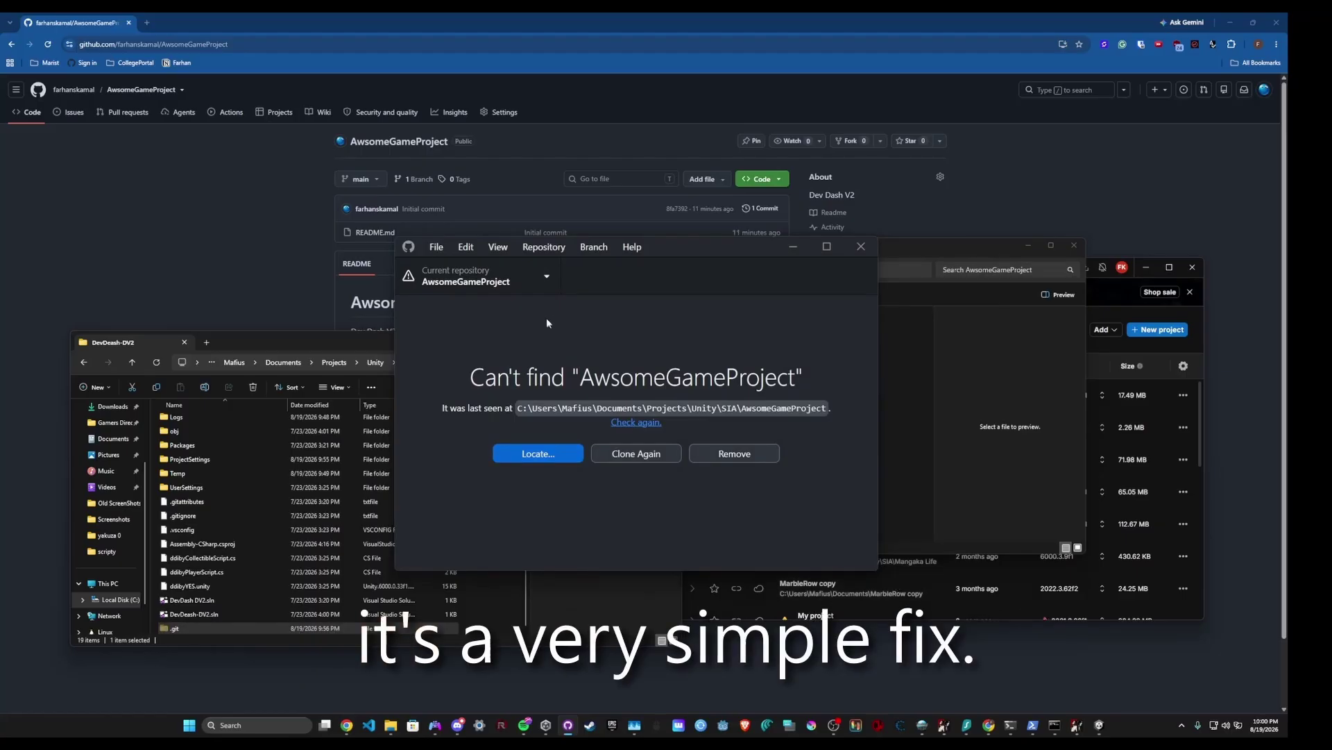
Add the DevDeash-DV2 folder to GitHub Desktop as an existing local repository, using its path copied from File Explorer.
{"action": "left_click", "coordinate": [540, 290]}
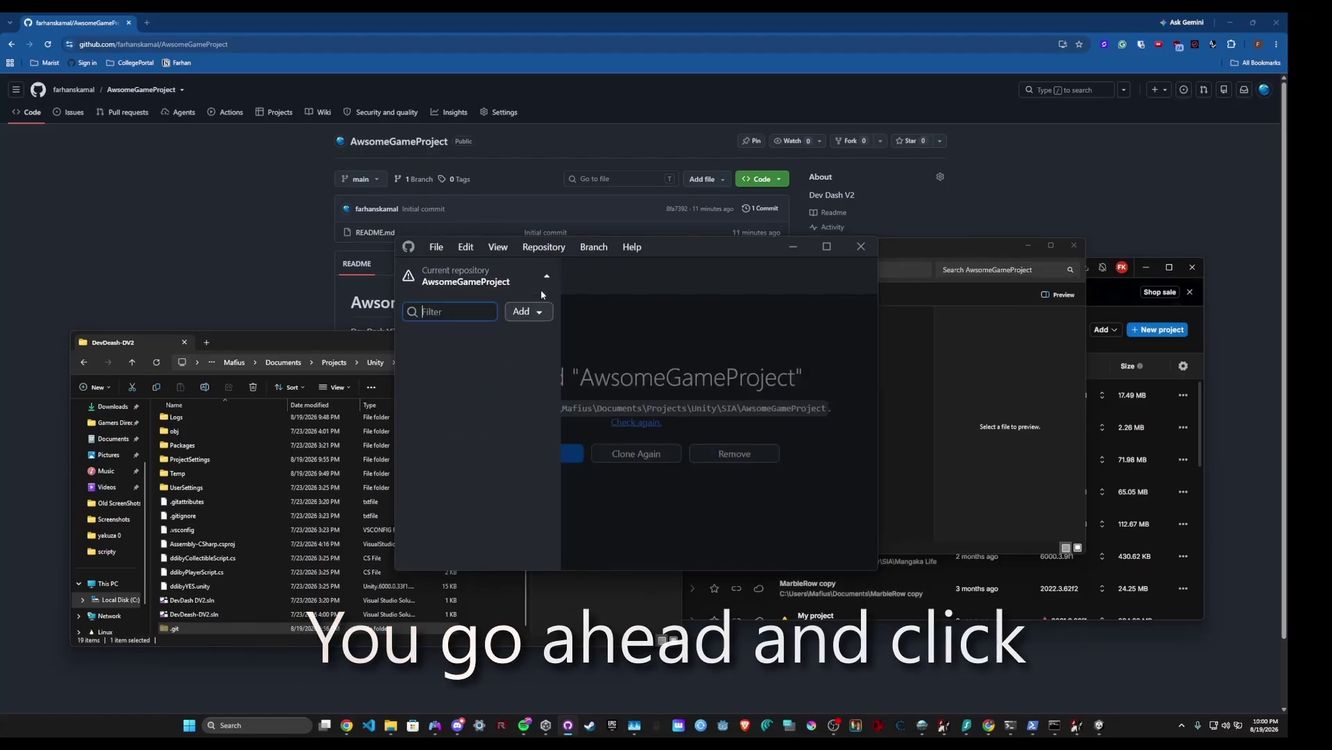
{"action": "left_click", "coordinate": [529, 315]}
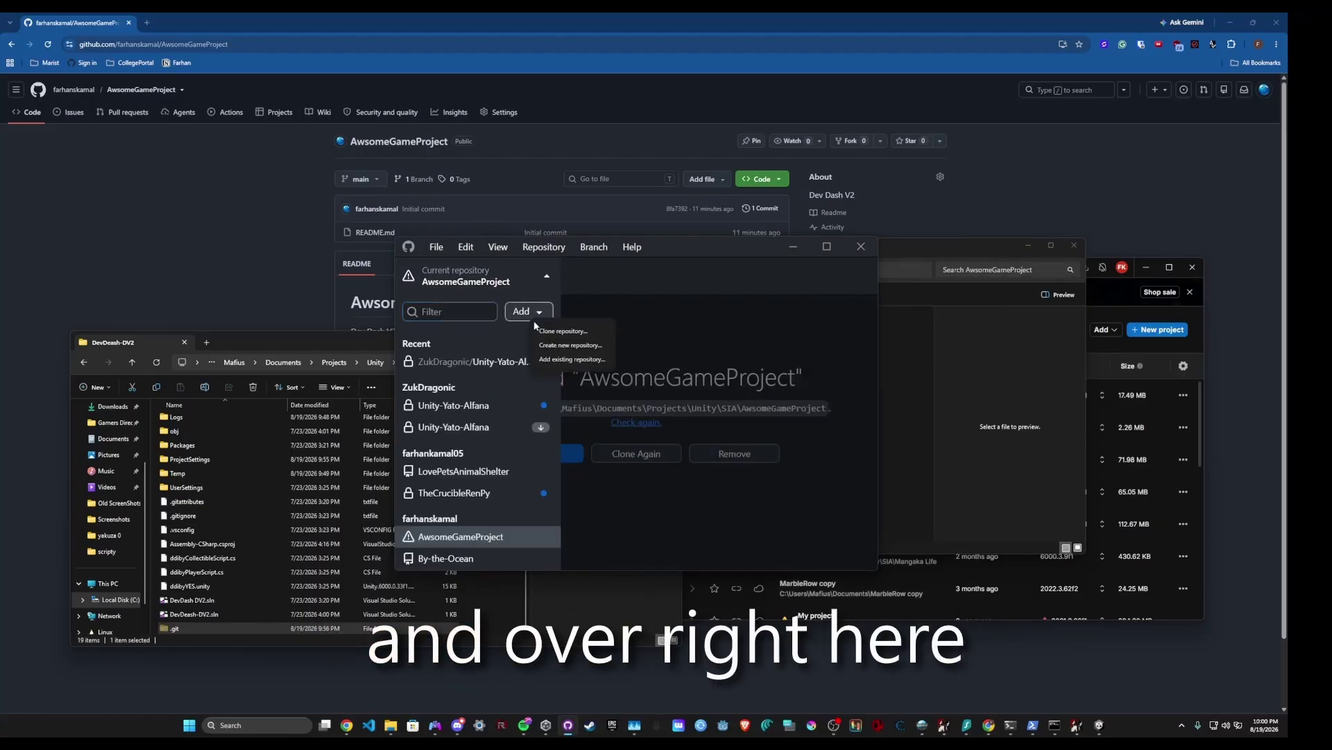
{"action": "left_click", "coordinate": [568, 360]}
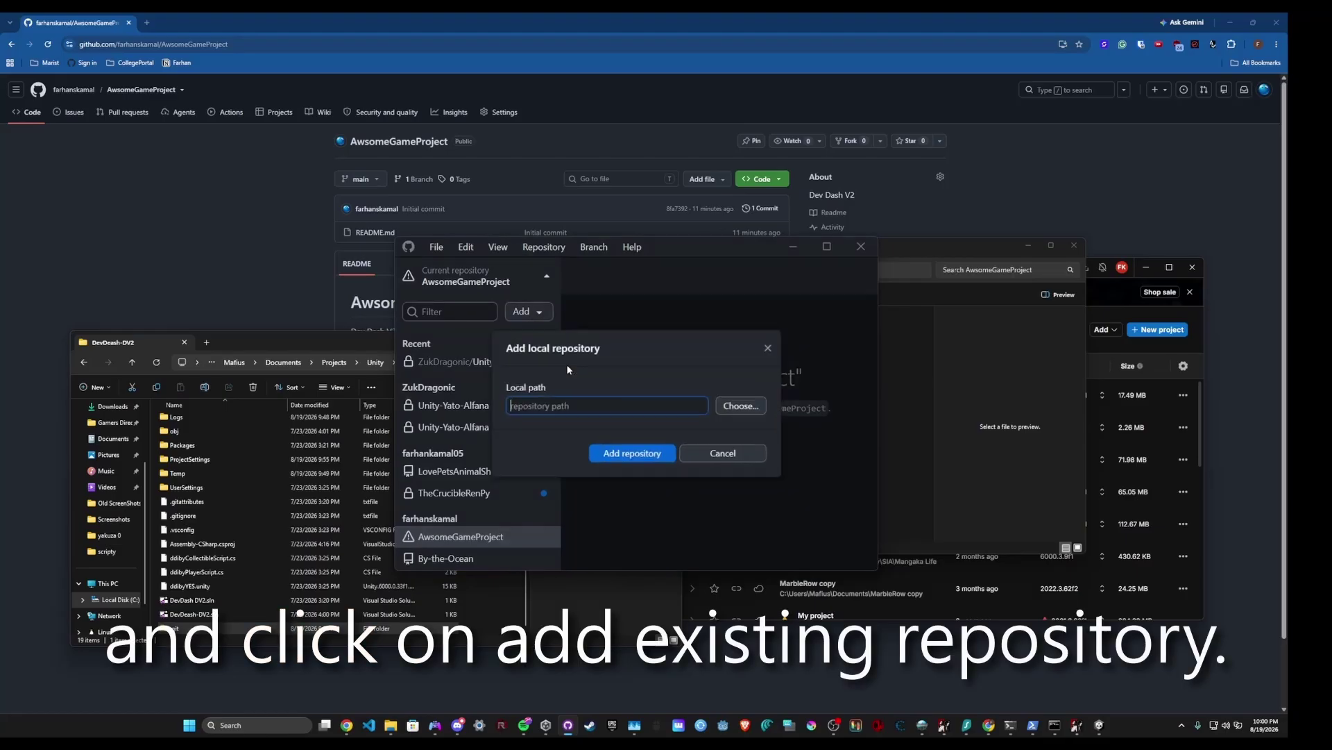
{"action": "left_click", "coordinate": [364, 344]}
{"action": "left_click", "coordinate": [504, 366]}
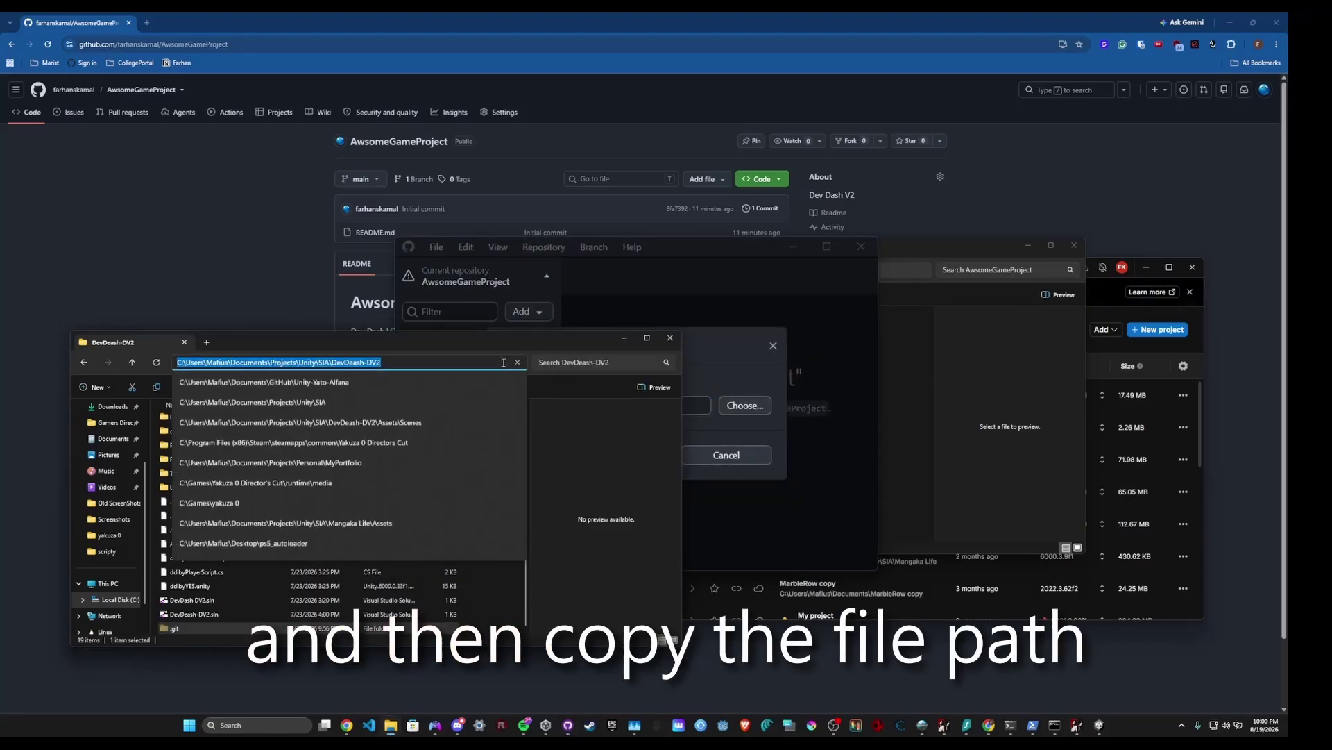
{"action": "left_click", "coordinate": [707, 378]}
{"action": "type", "text": "C:\\Users\\Mafius\\Documents\\Projects\\Unity\\DevDeash-DV2"}
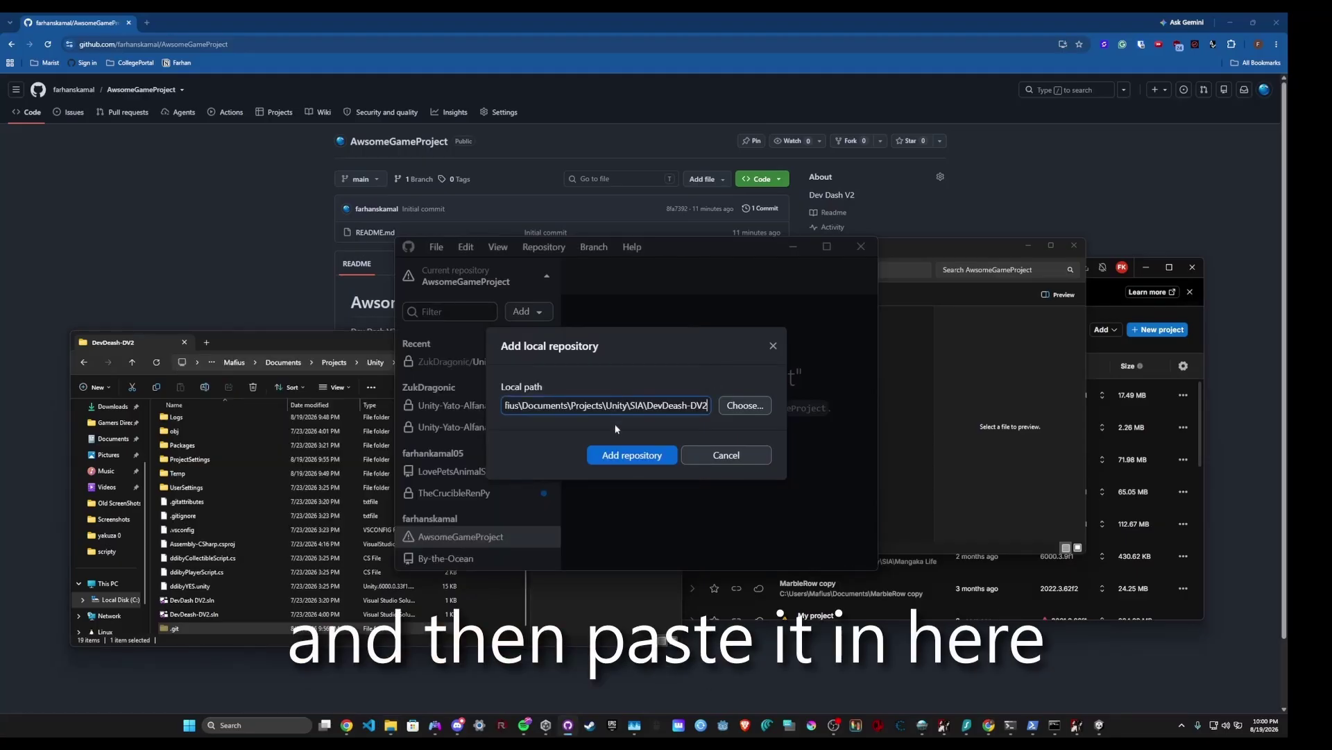
{"action": "left_click", "coordinate": [631, 455]}
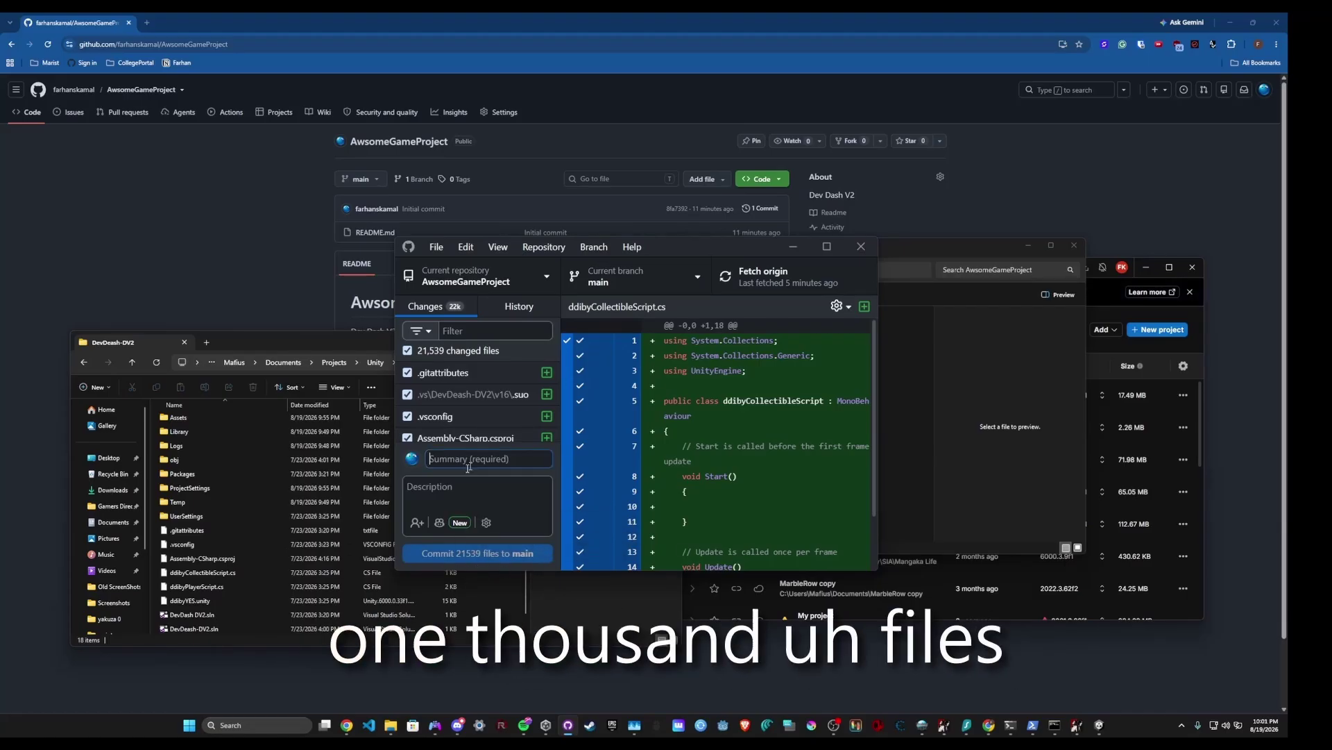
Try to commit all changed files to main with the summary gtdrgdfgdfg.
{"action": "type", "text": "gtdrgdfgdfg"}
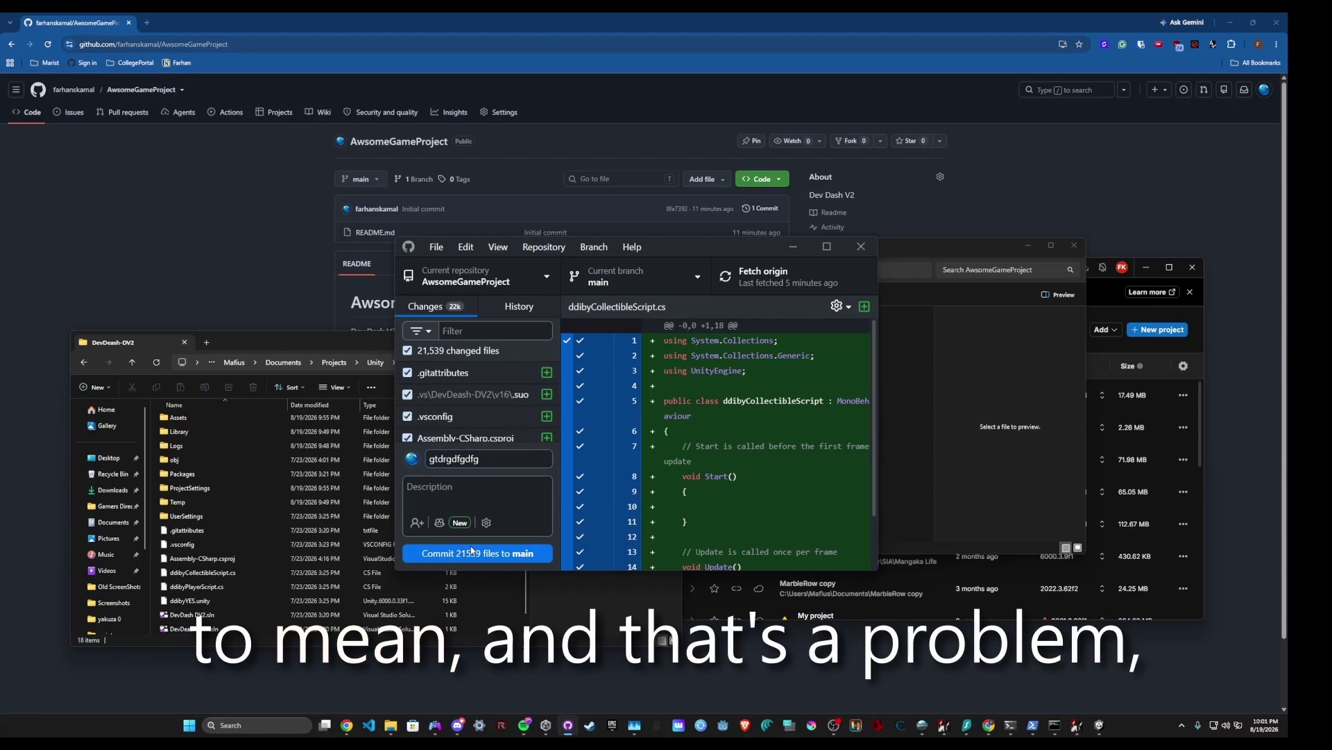
{"action": "left_click", "coordinate": [476, 553]}
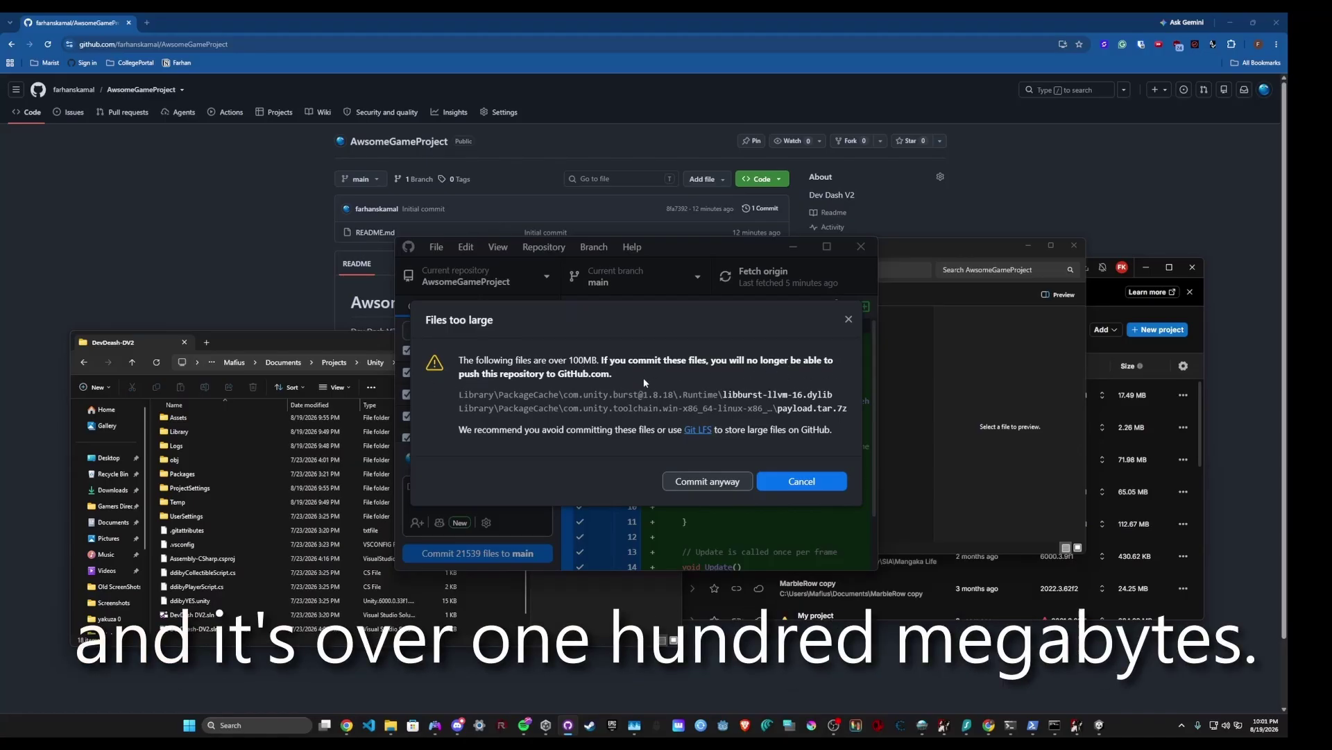
{"action": "left_click", "coordinate": [848, 320]}
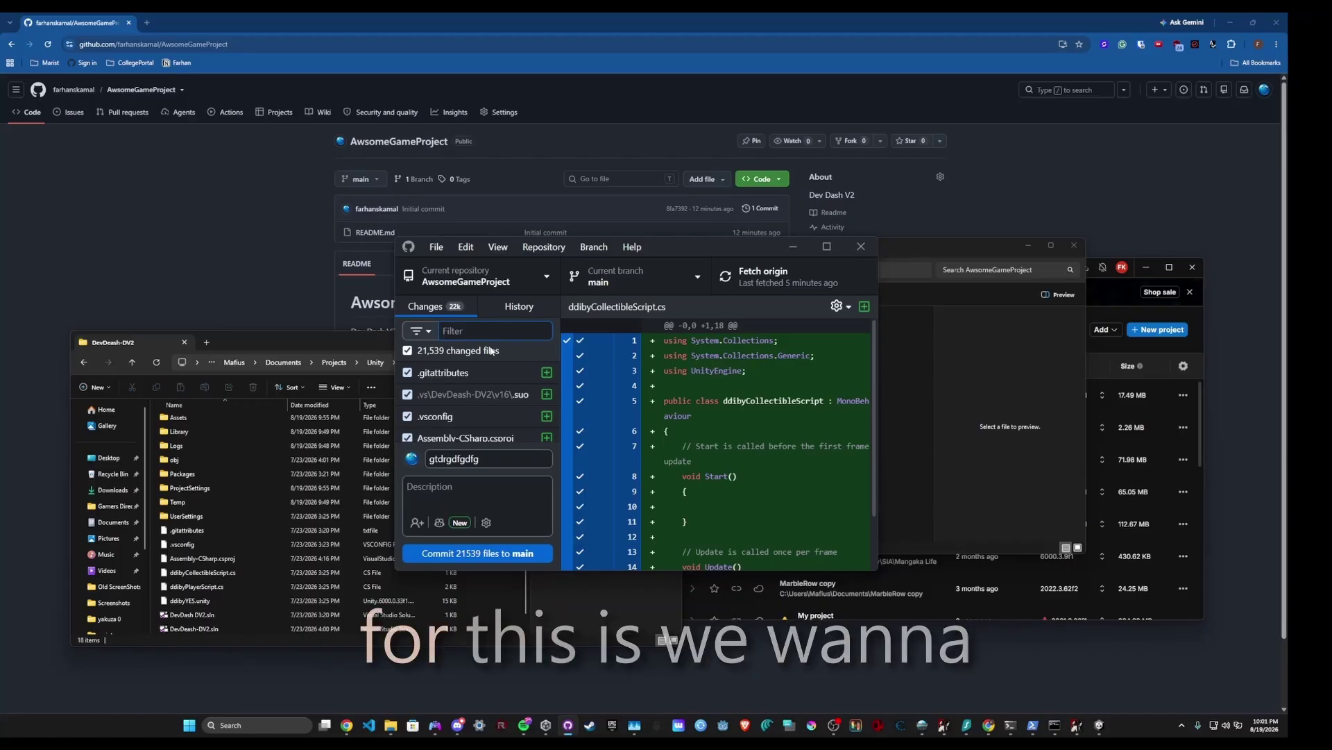
Filter the changed files by "library" and add the /Library folder to .gitignore.
{"action": "type", "text": "l"}
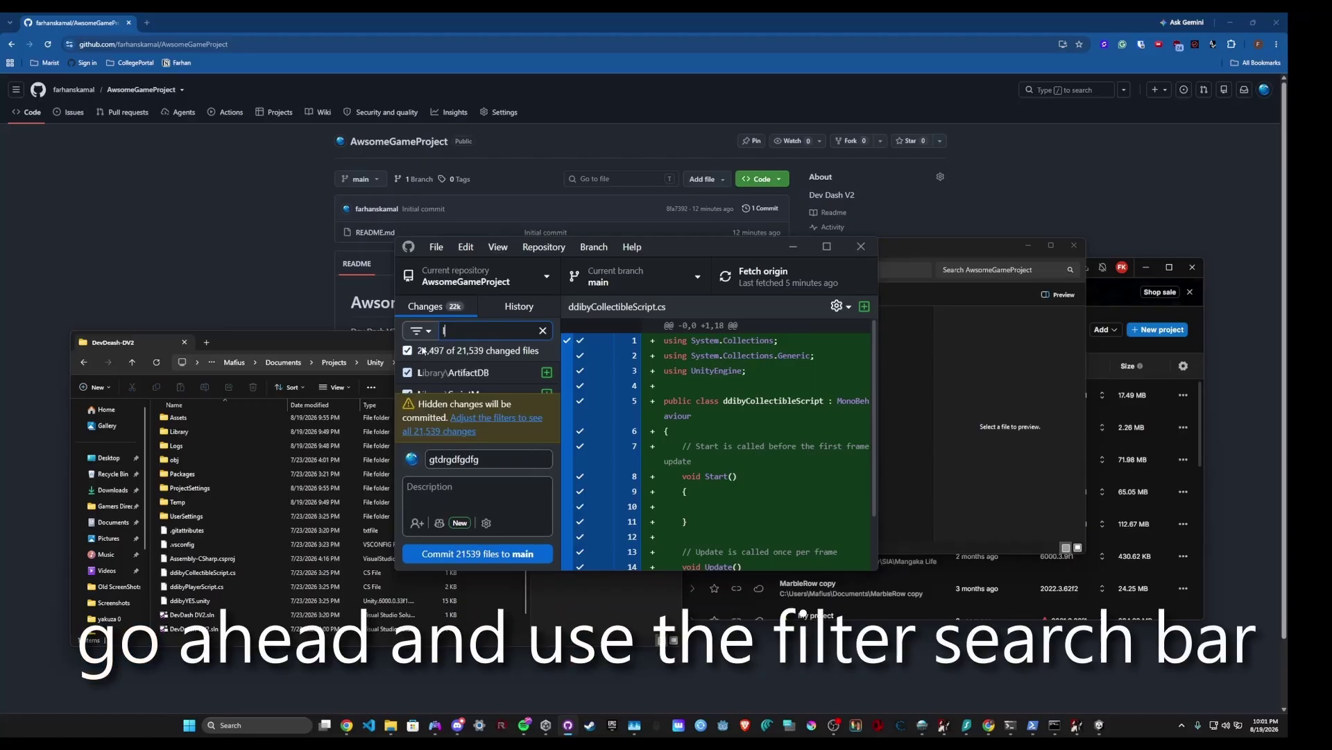
{"action": "type", "text": "ibra"}
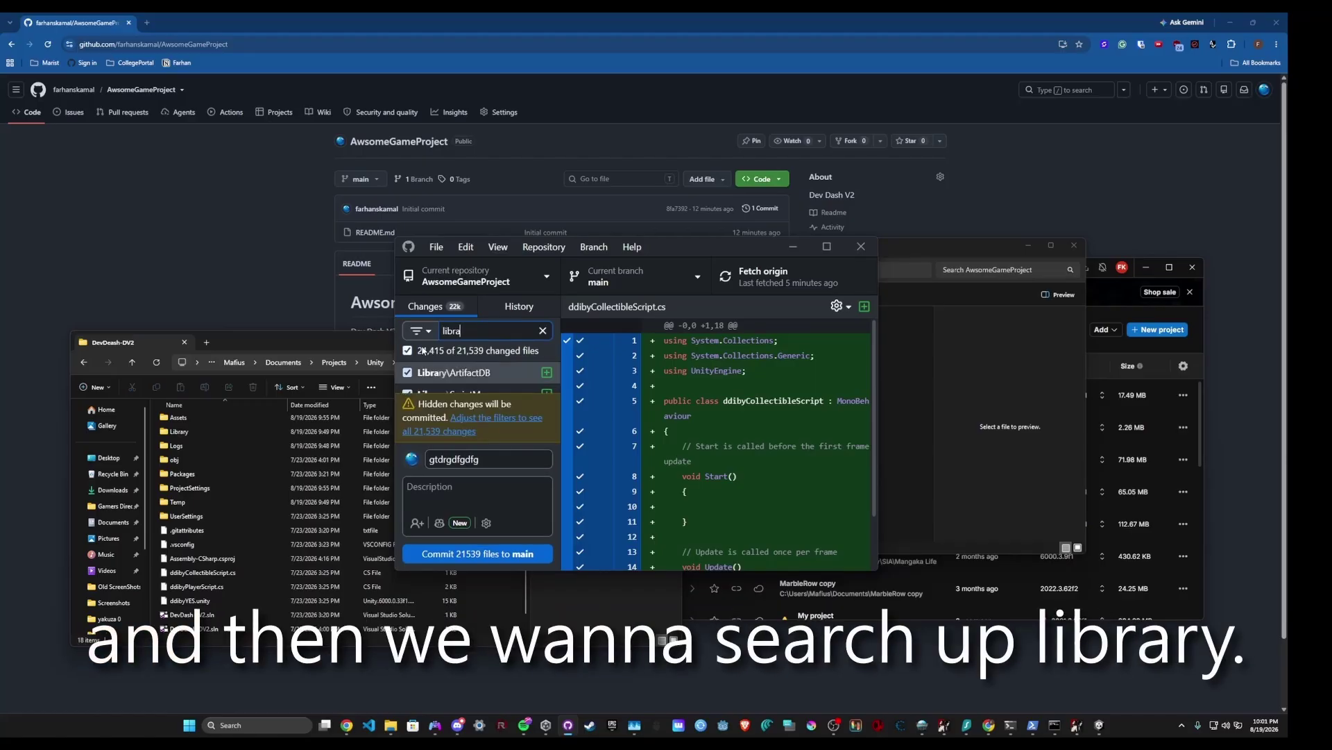
{"action": "type", "text": "y"}
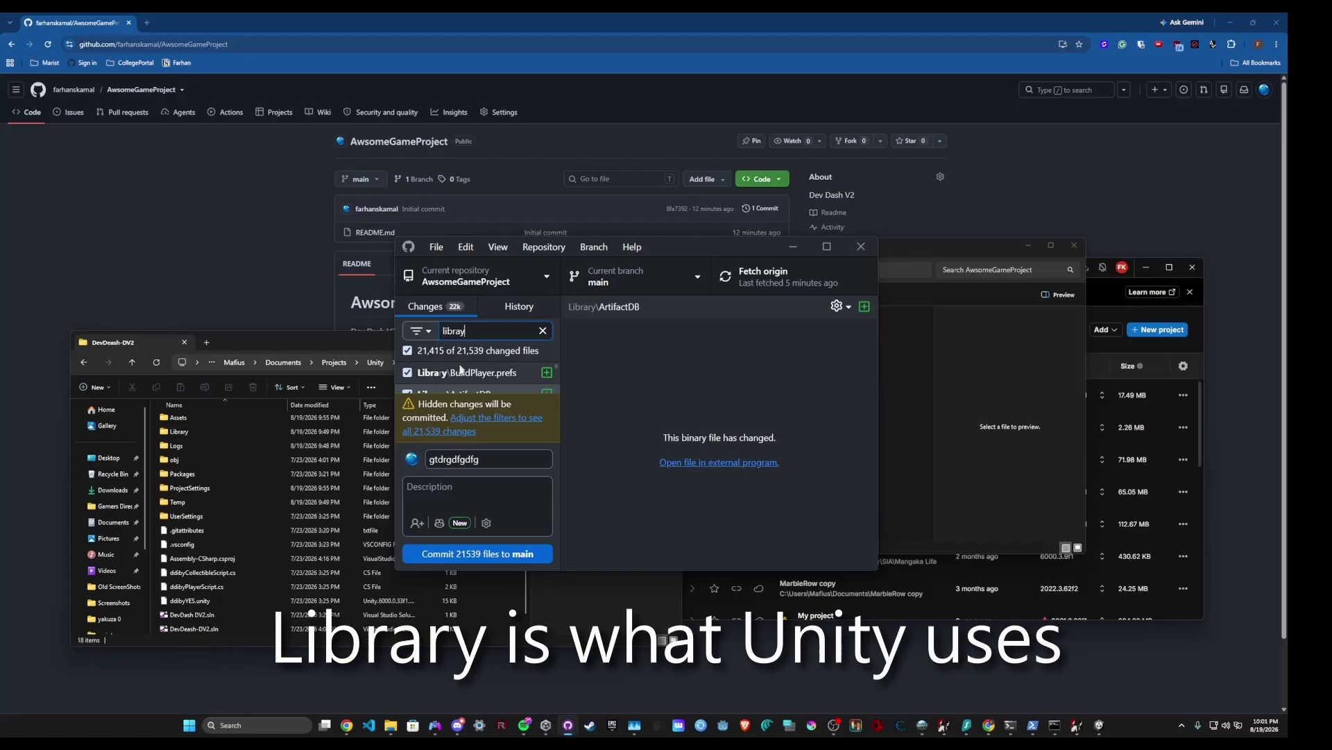
{"action": "key", "text": "BackSpace"}
{"action": "type", "text": "r"}
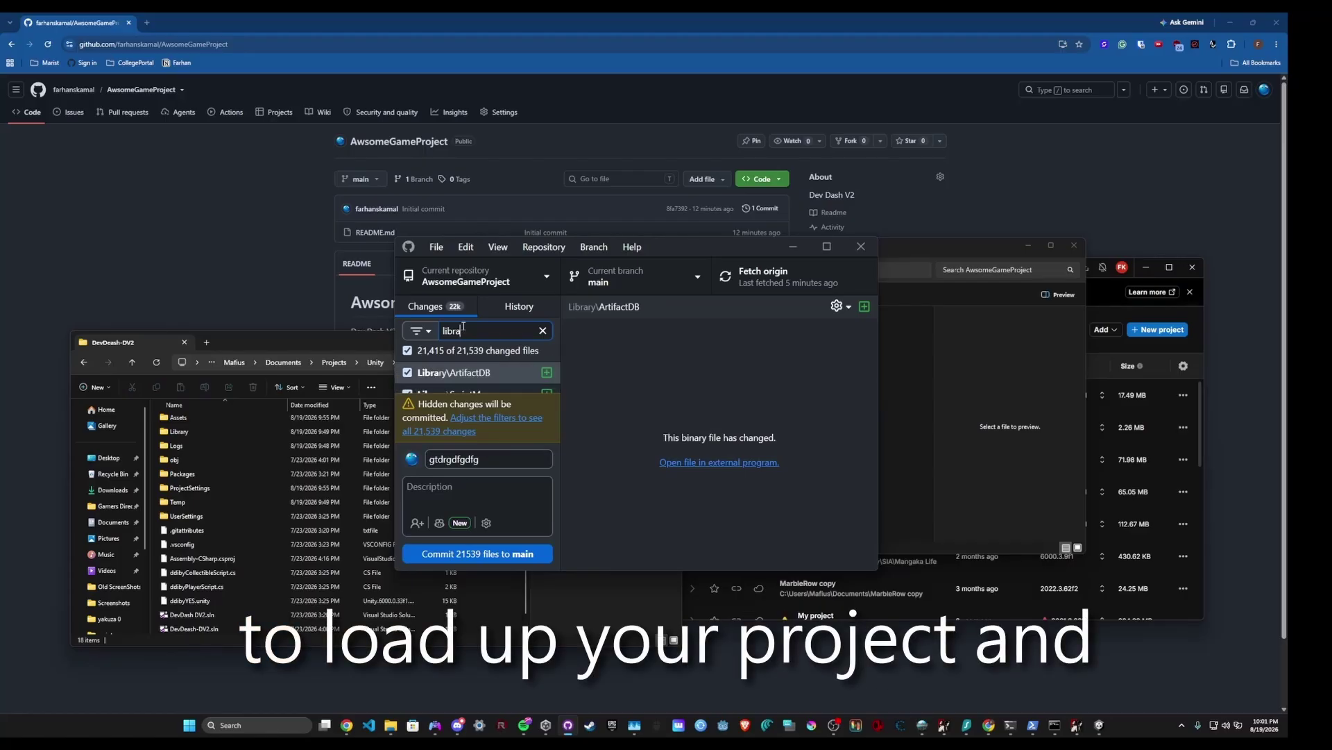
{"action": "type", "text": "y"}
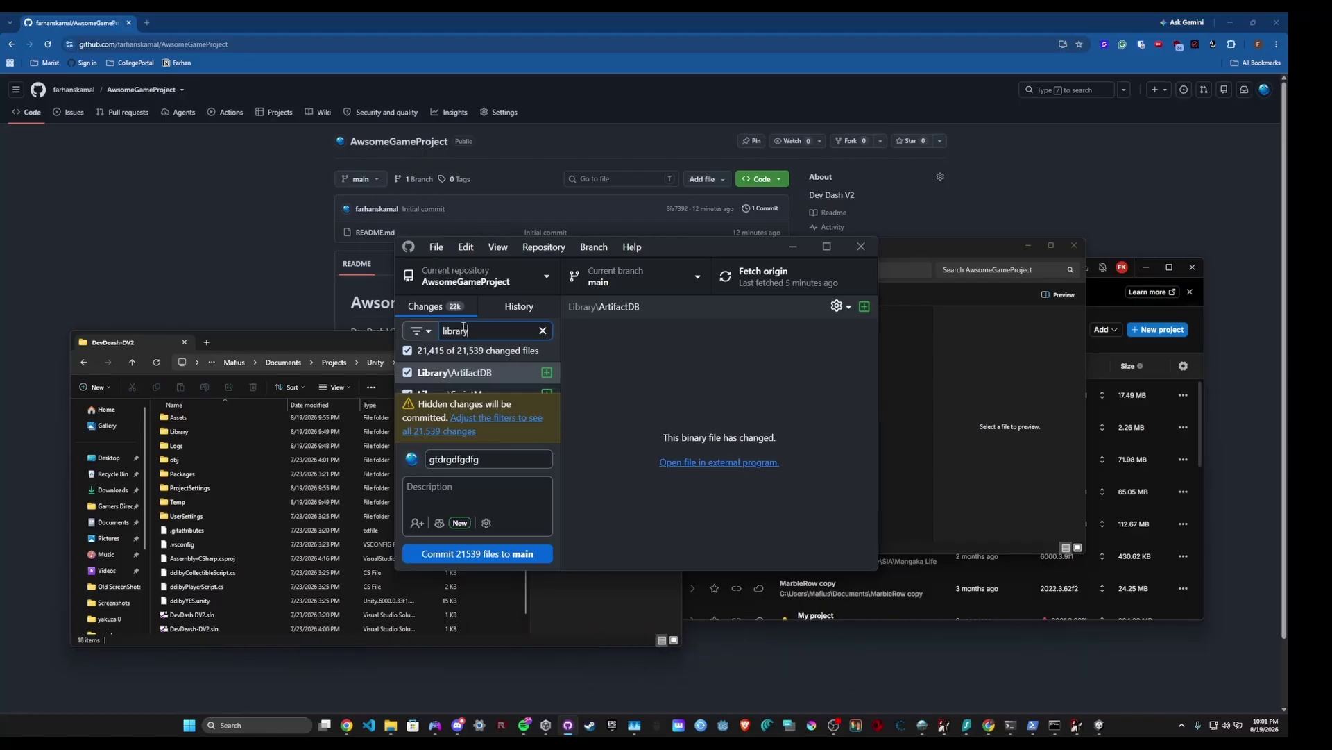
{"action": "right_click", "coordinate": [439, 376]}
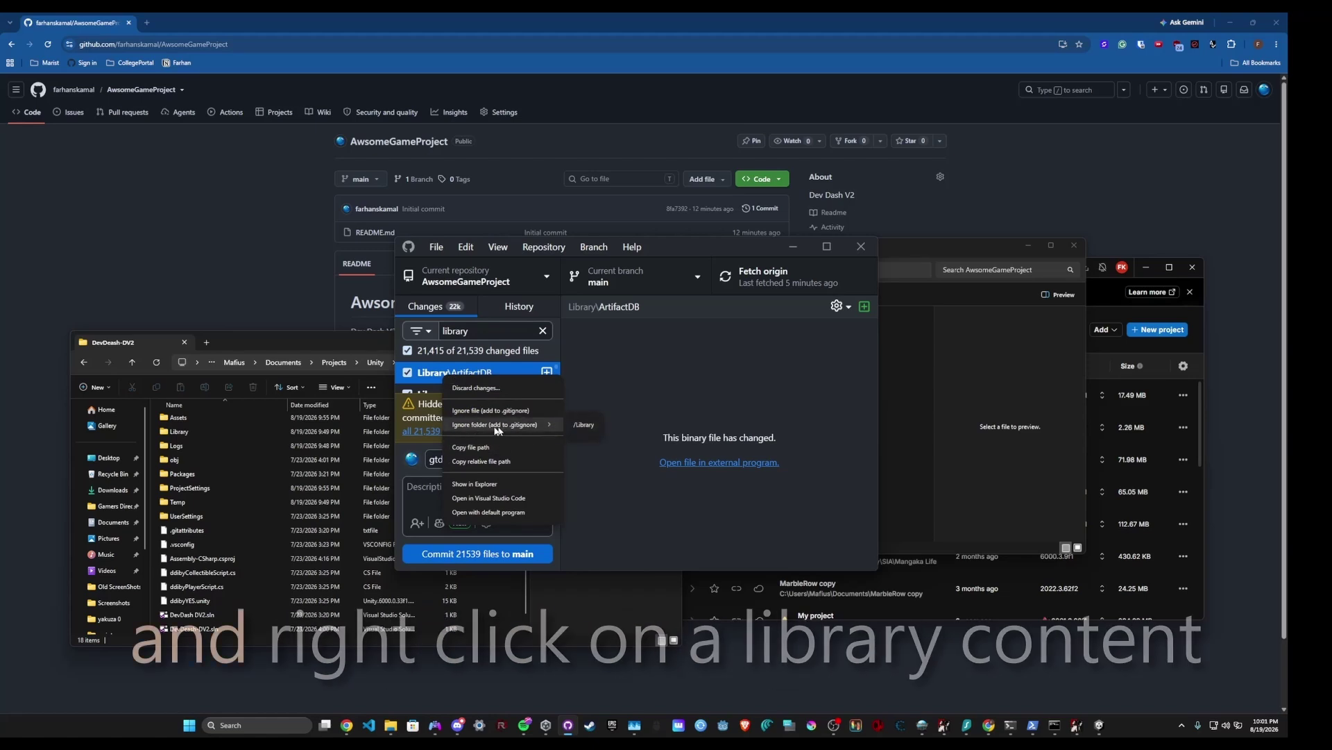
{"action": "left_click", "coordinate": [576, 425]}
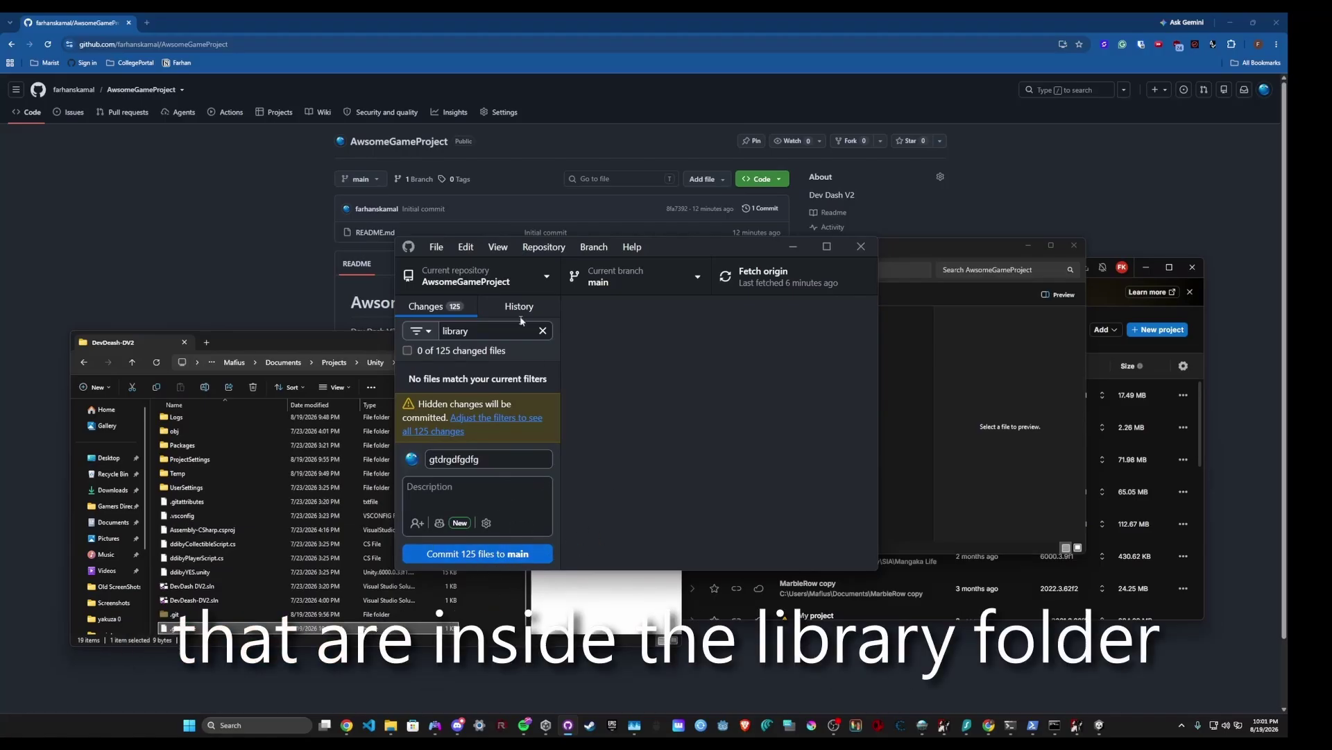
Filter the changed files by "temp" and add the Temp folder to .gitignore.
{"action": "left_click", "coordinate": [543, 331]}
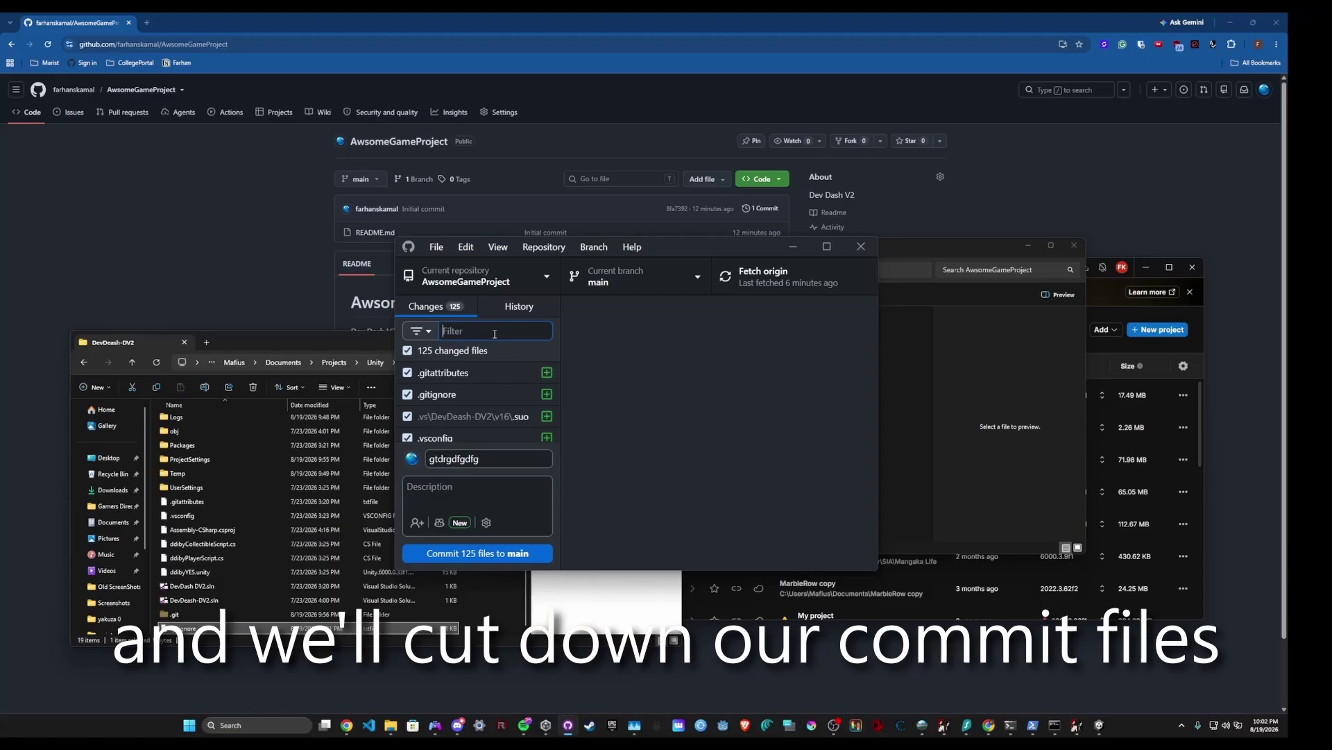
{"action": "type", "text": "temp"}
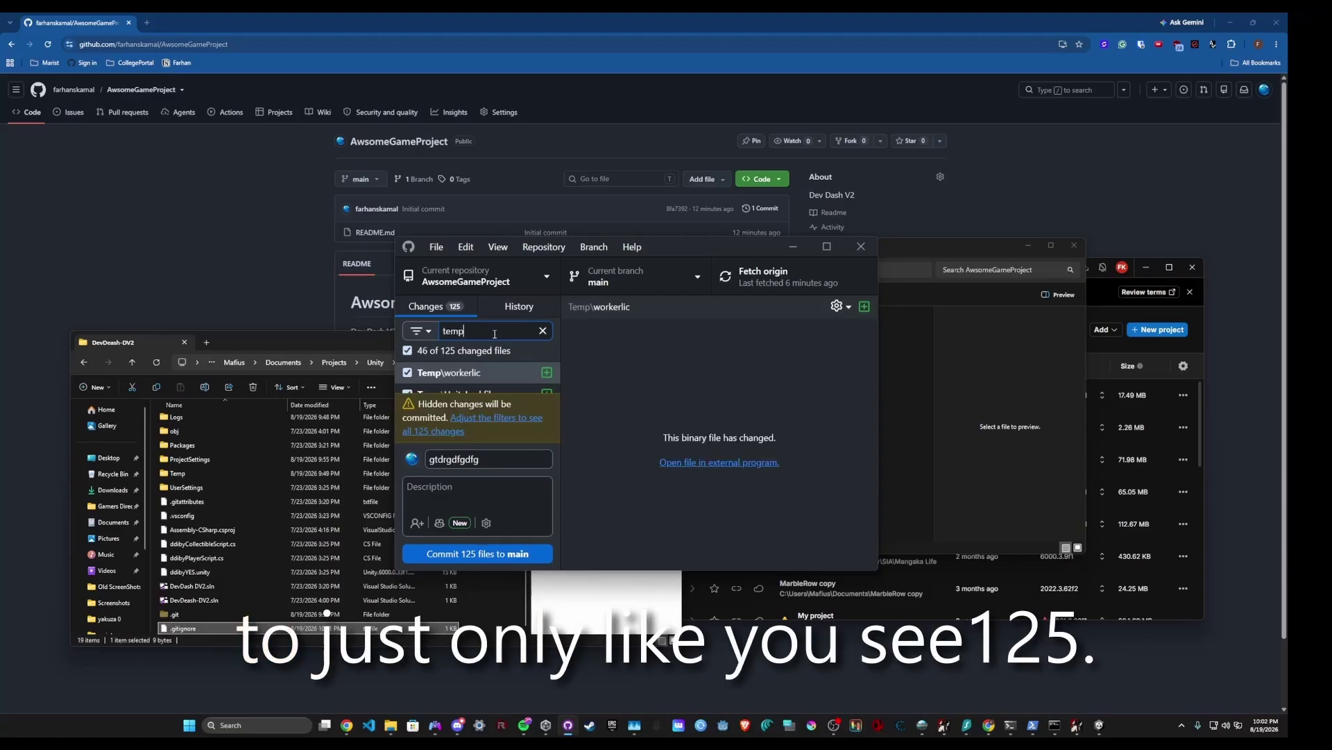
{"action": "right_click", "coordinate": [484, 372]}
{"action": "mouse_move", "coordinate": [541, 421]}
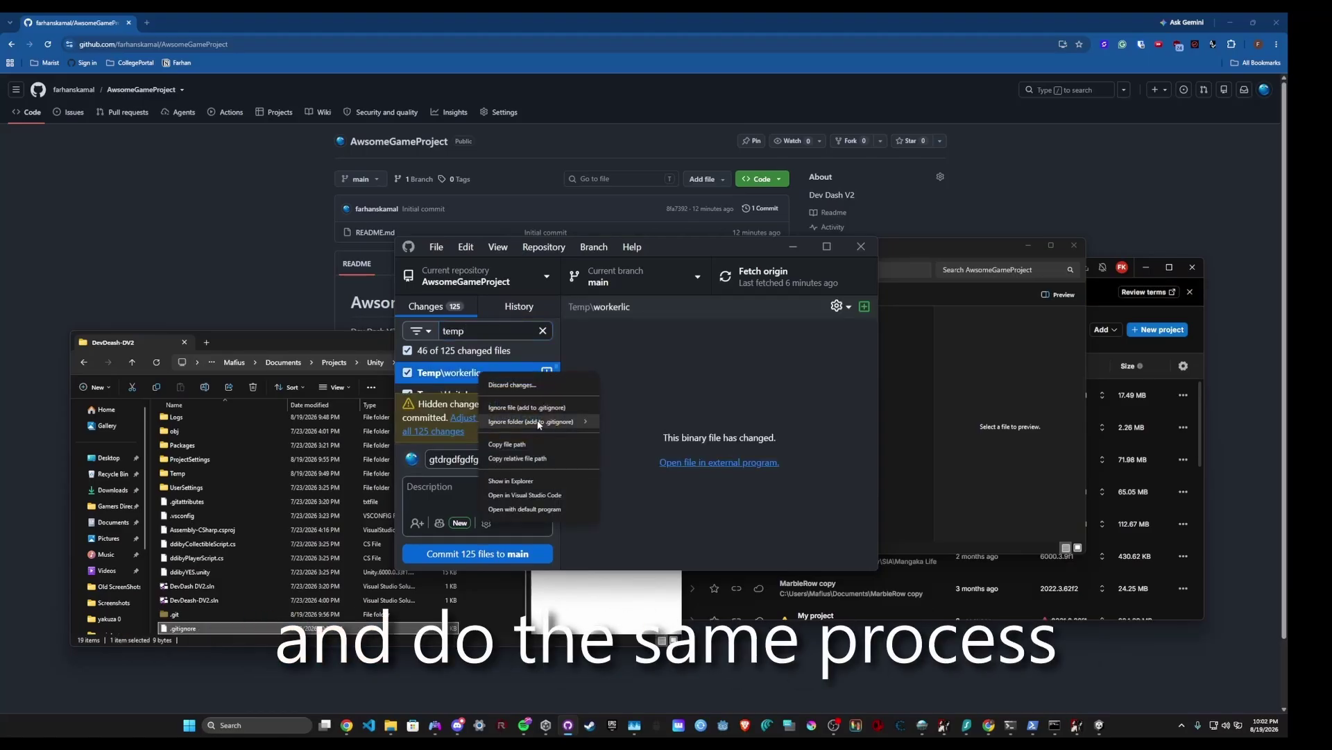
{"action": "left_click", "coordinate": [617, 426]}
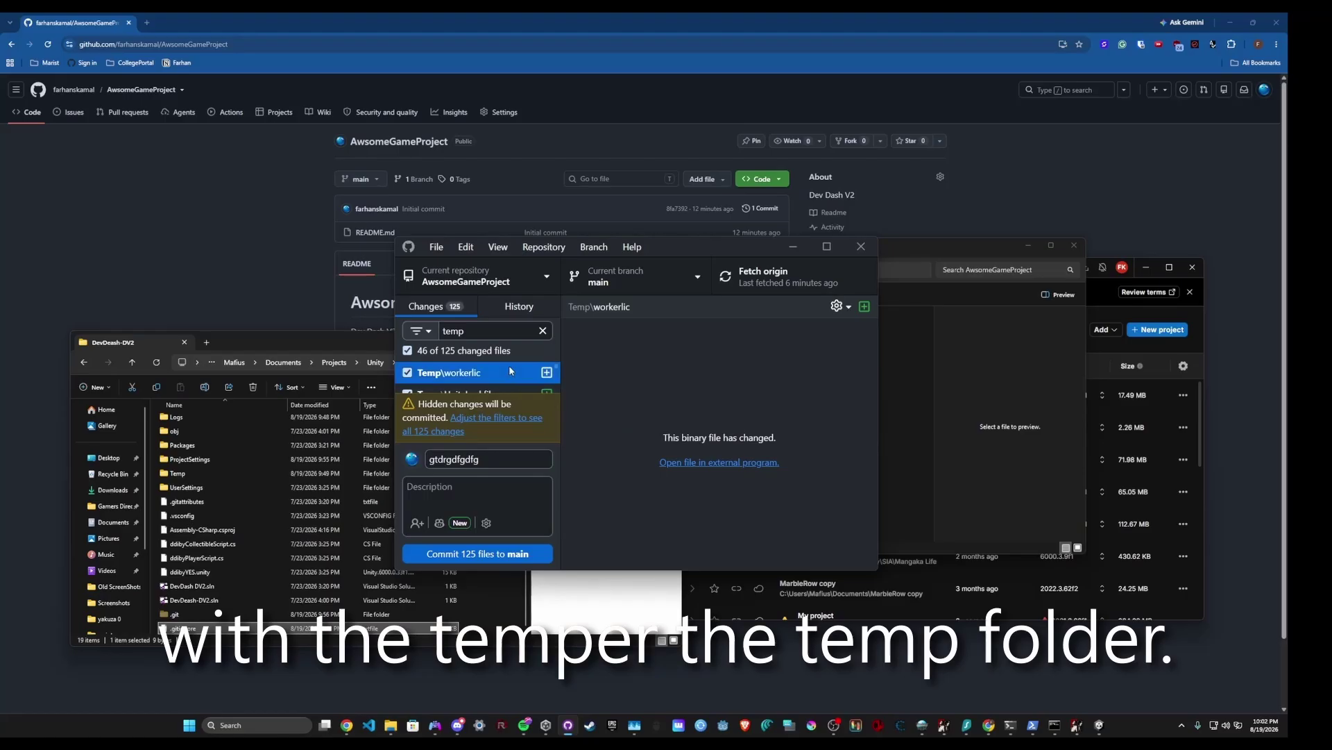
{"action": "right_click", "coordinate": [509, 368]}
{"action": "left_click", "coordinate": [647, 416]}
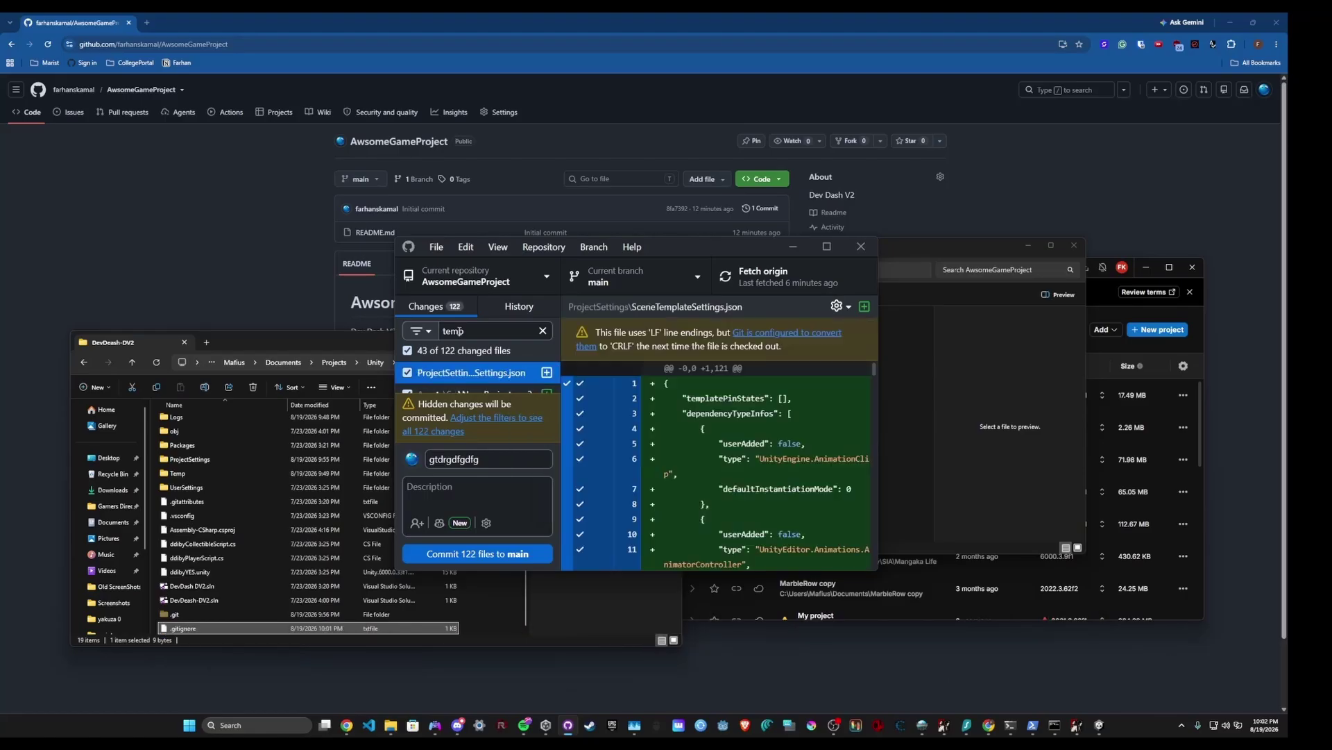
Filter the changed files by "logs" and add the Logs folder to .gitignore.
{"action": "key", "text": "BackSpace"}
{"action": "type", "text": "logs"}
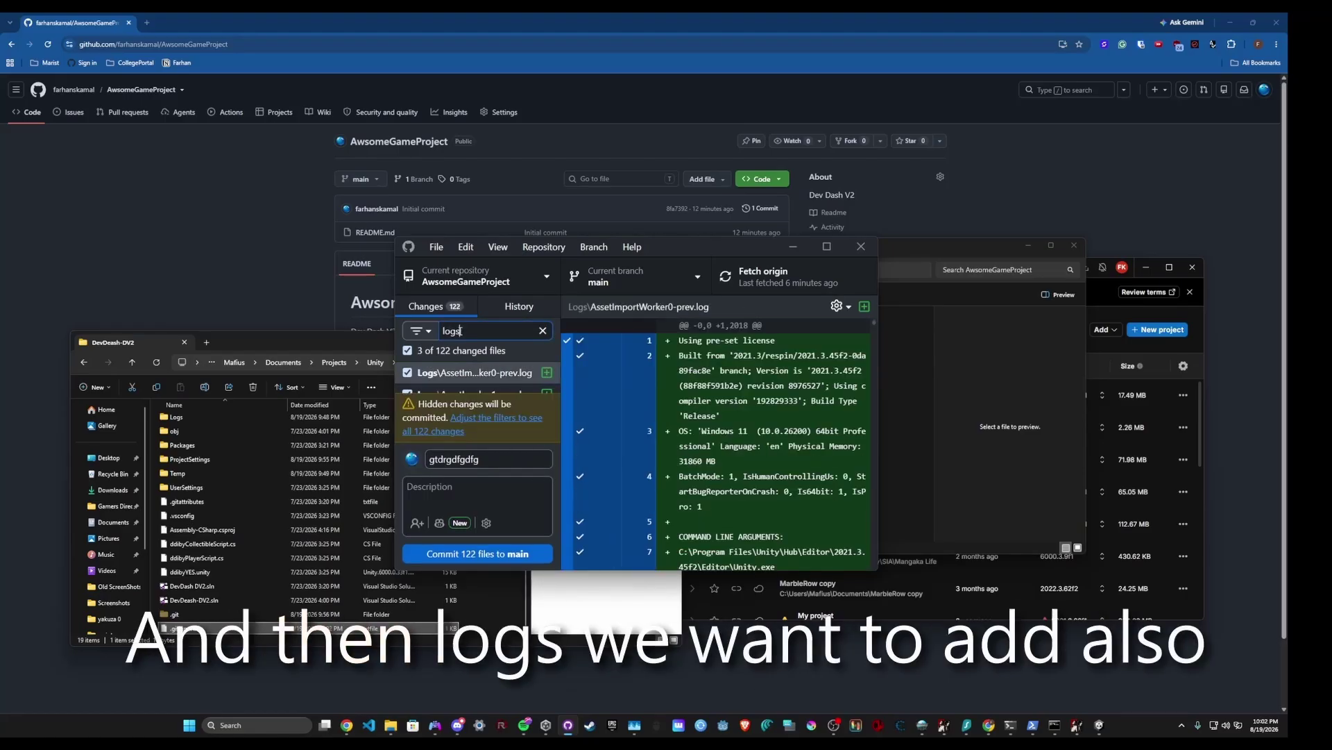
{"action": "right_click", "coordinate": [459, 372]}
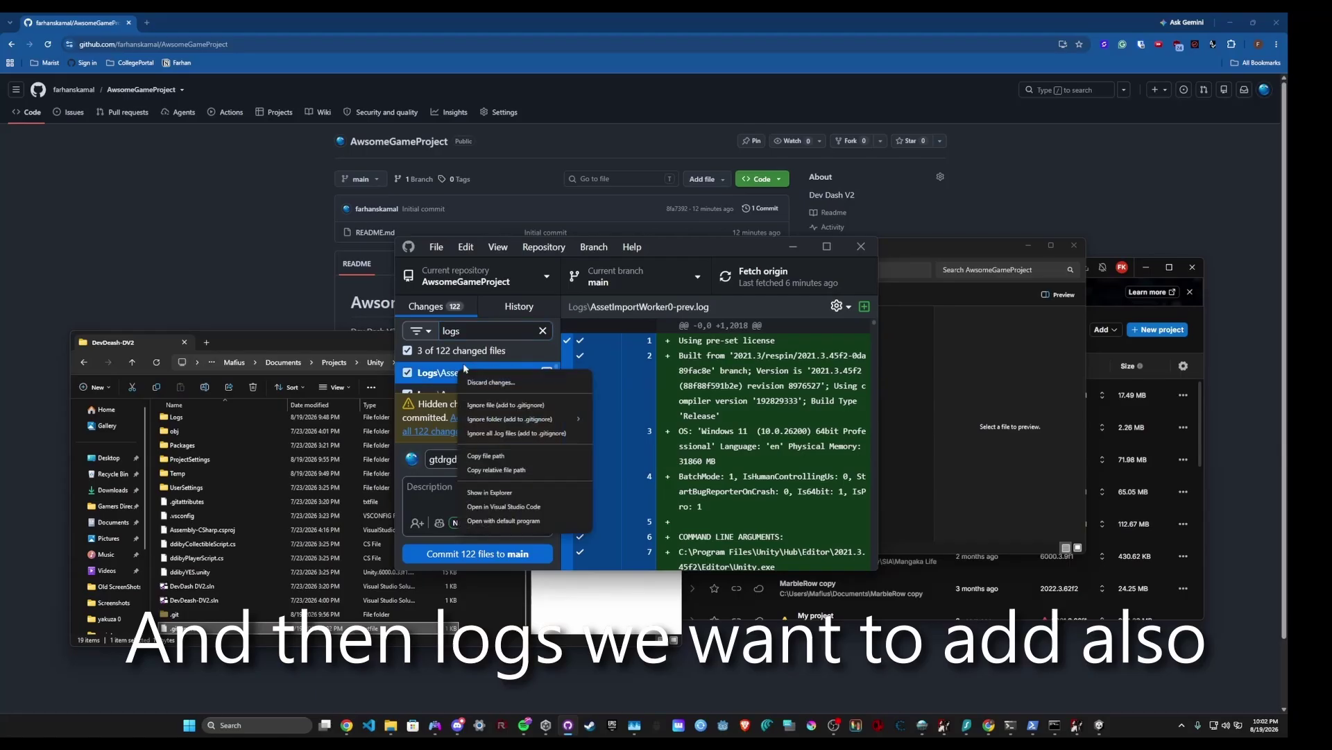
{"action": "mouse_move", "coordinate": [534, 418]}
{"action": "left_click", "coordinate": [609, 418]}
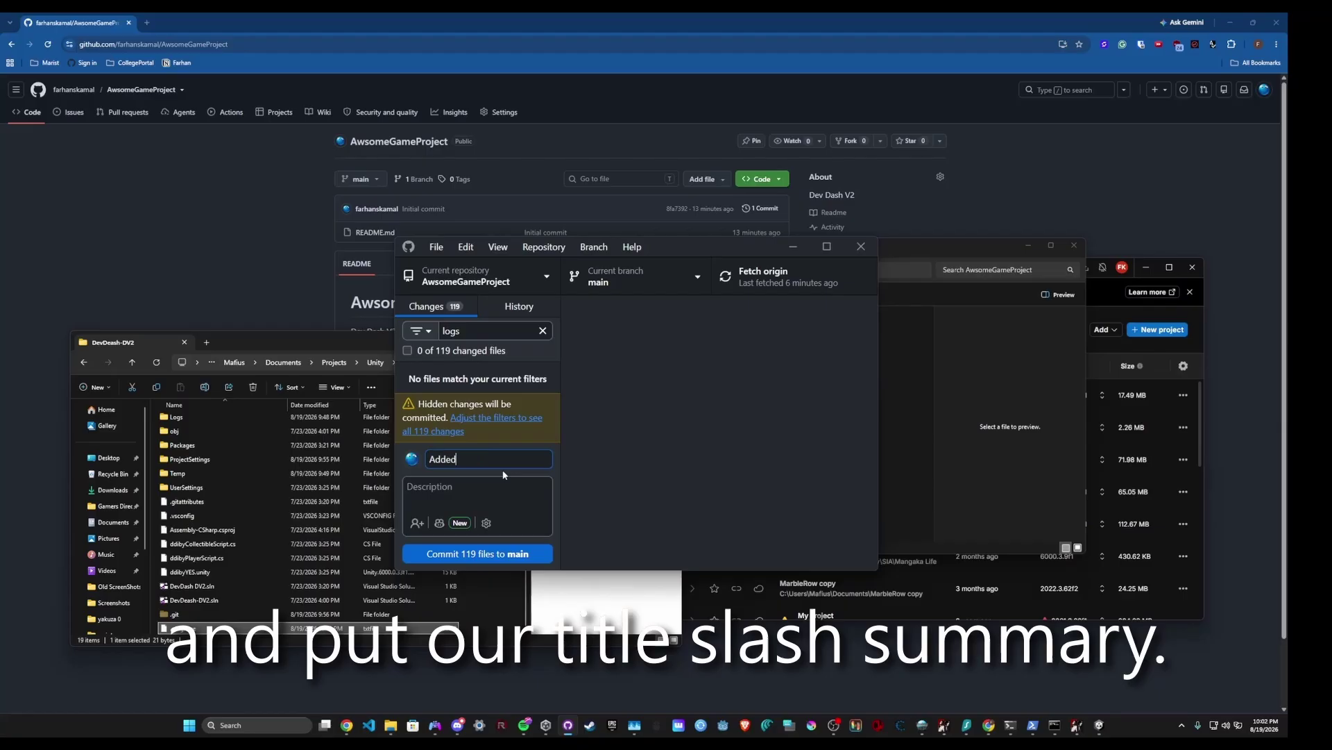
Enter the commit summary "Added my Unity Game Project" and the description "Full project".
{"action": "type", "text": "my Unity G"}
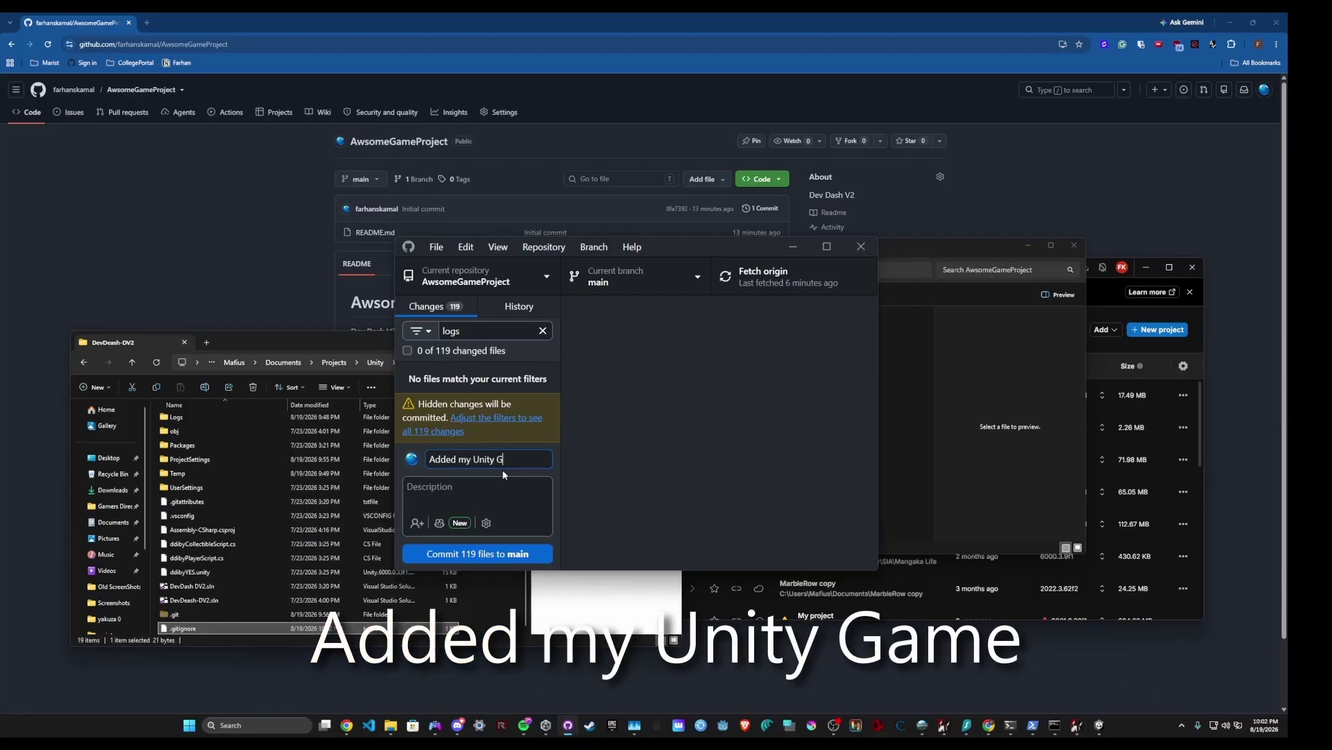
{"action": "type", "text": "as"}
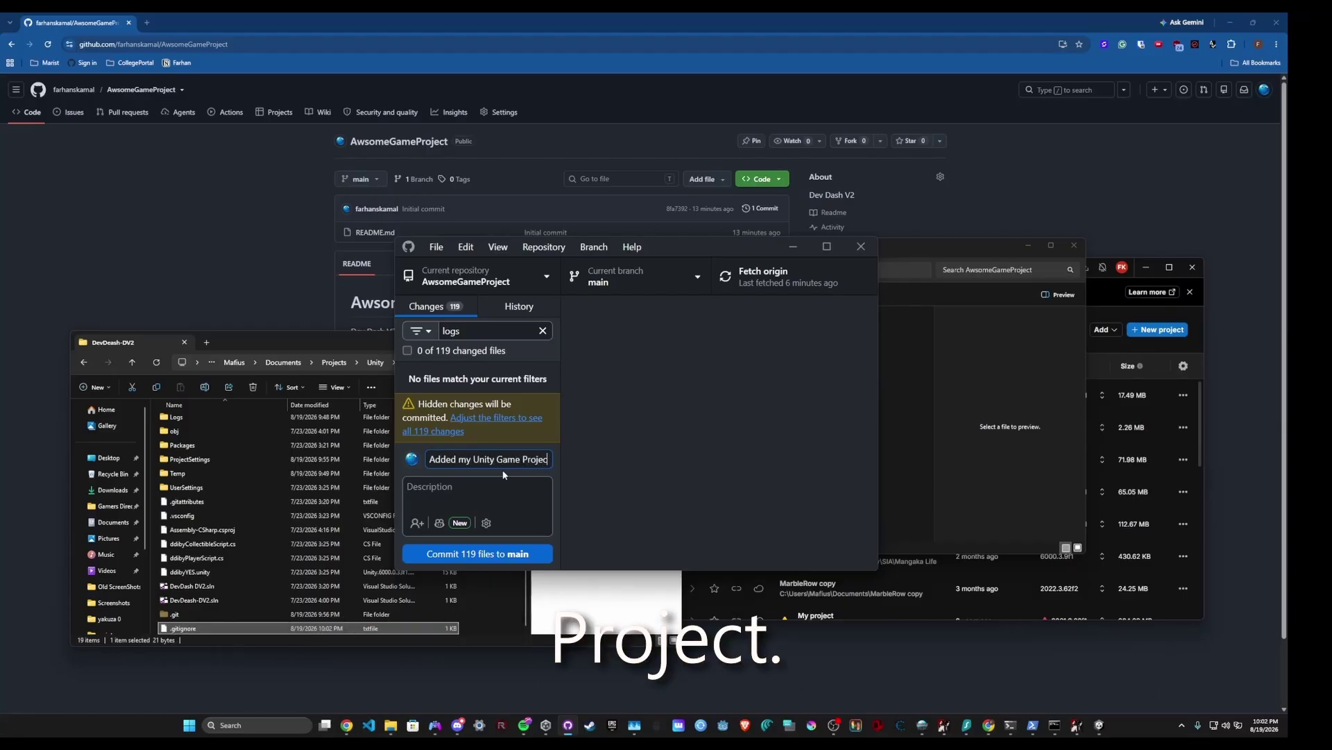
{"action": "left_click", "coordinate": [484, 485]}
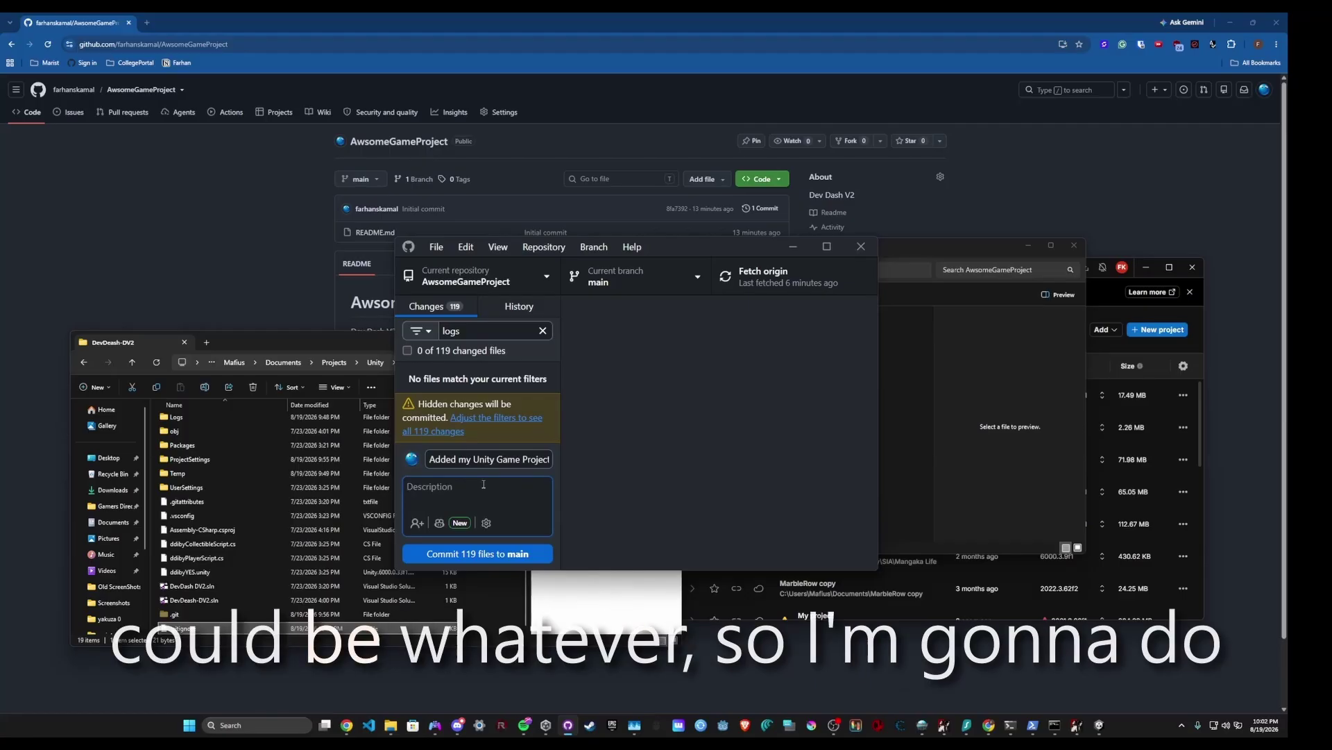
{"action": "type", "text": "Full proj"}
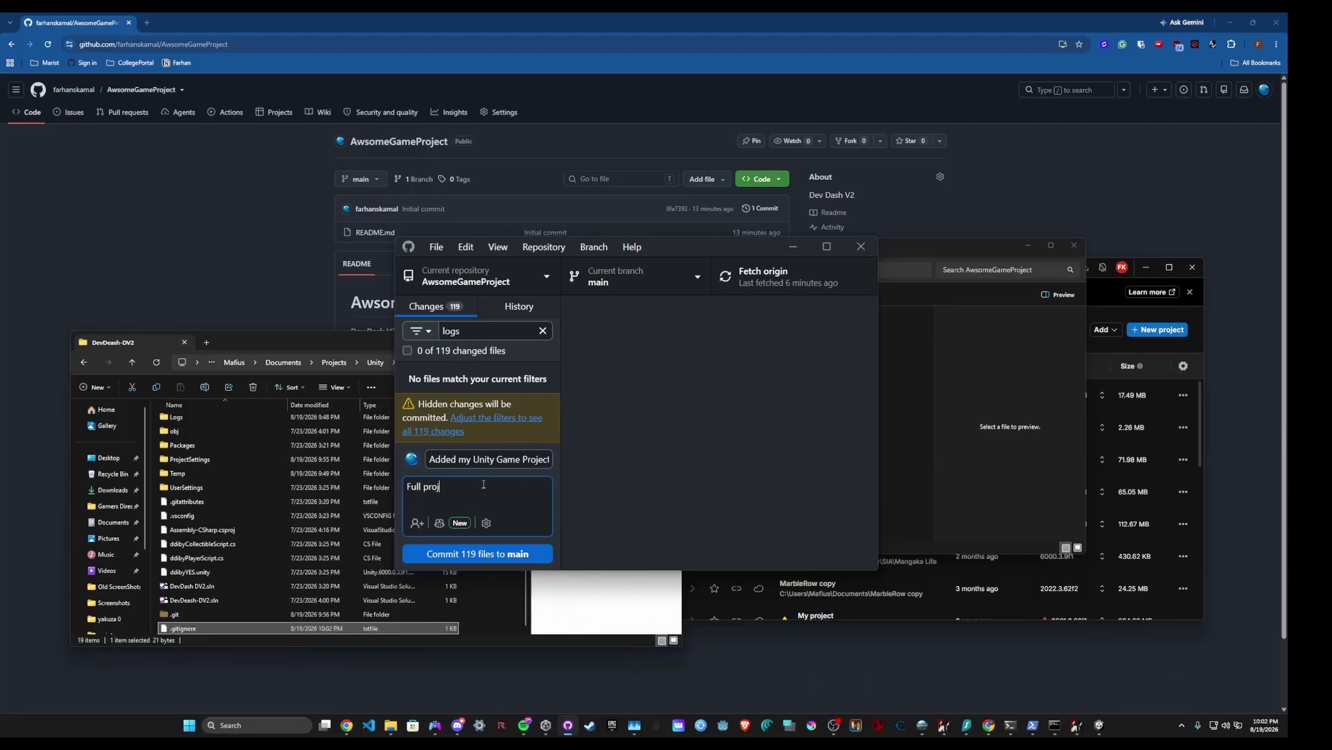
{"action": "type", "text": "ect"}
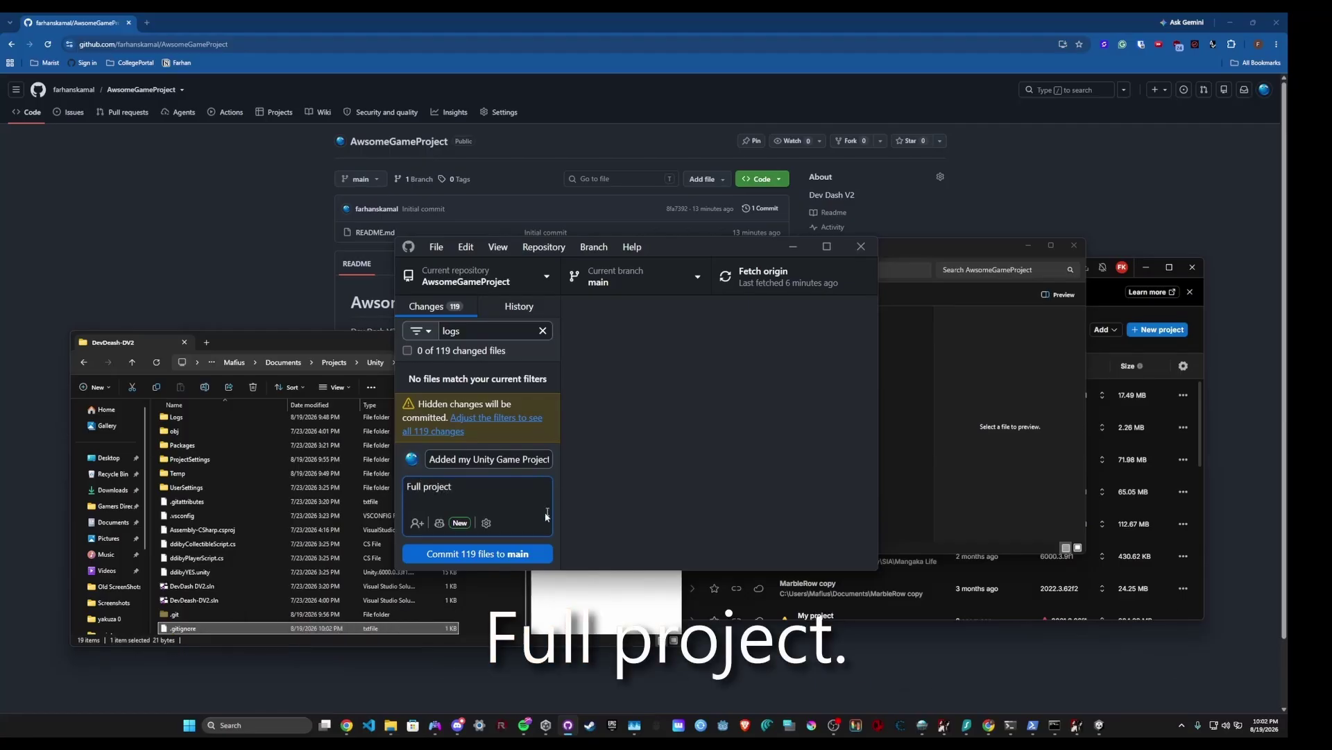
Reveal the hidden changes, review the complete list of changed files and commit them to main.
{"action": "left_click", "coordinate": [515, 553]}
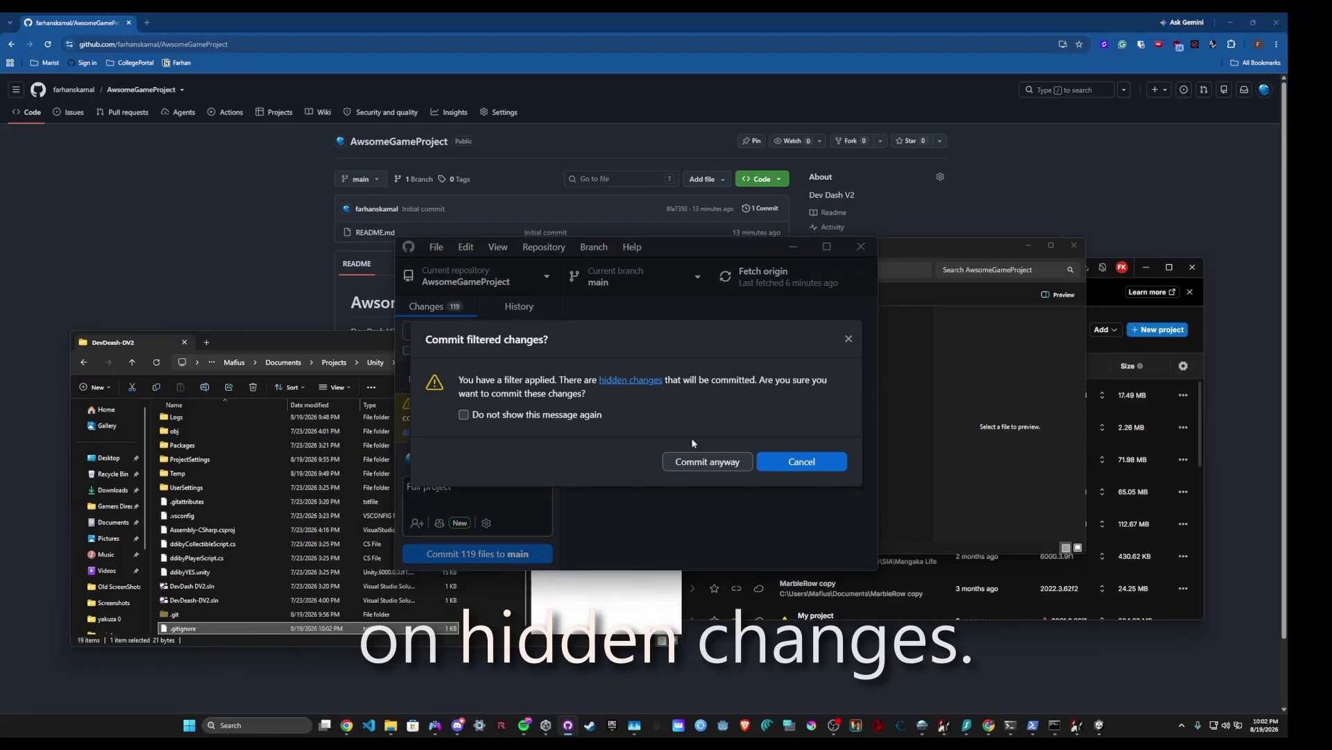
{"action": "left_click", "coordinate": [639, 381]}
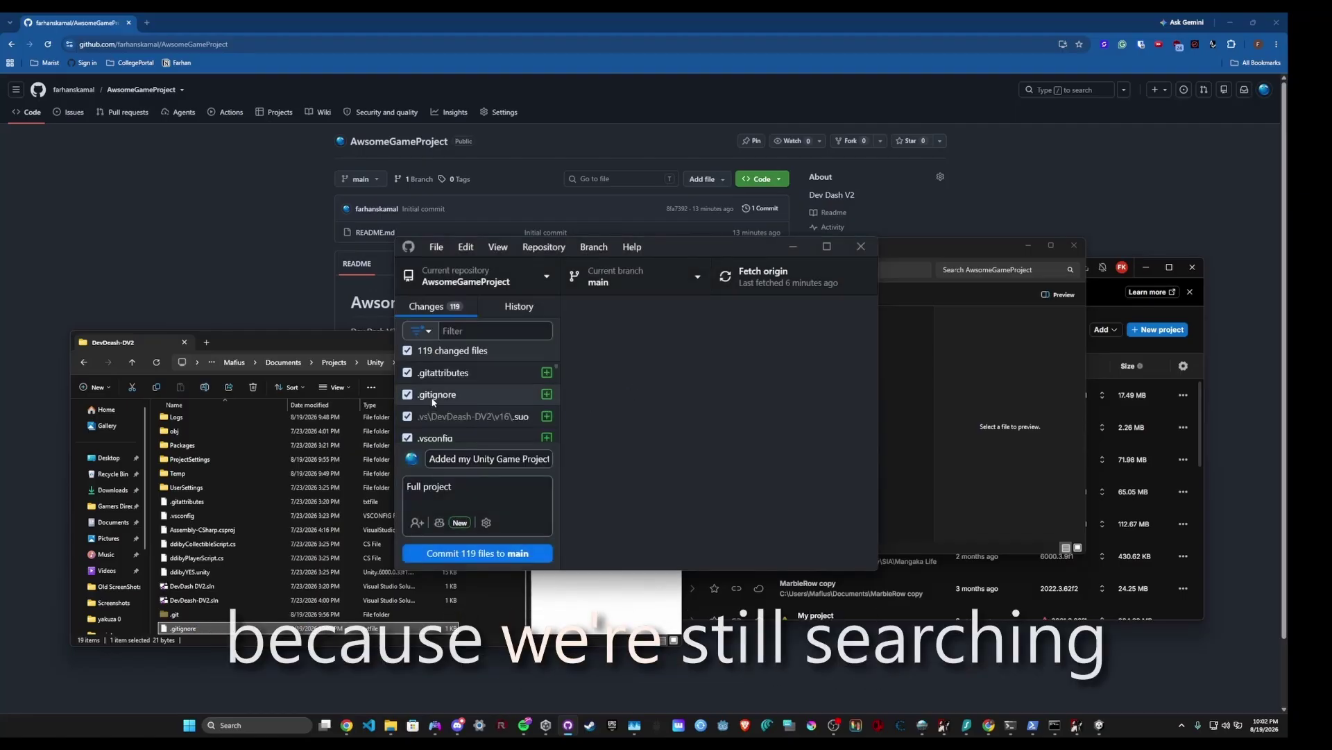
{"action": "scroll", "coordinate": [437, 403], "scroll_direction": "down", "scroll_amount": 10}
{"action": "scroll", "coordinate": [458, 416], "scroll_direction": "down", "scroll_amount": 10}
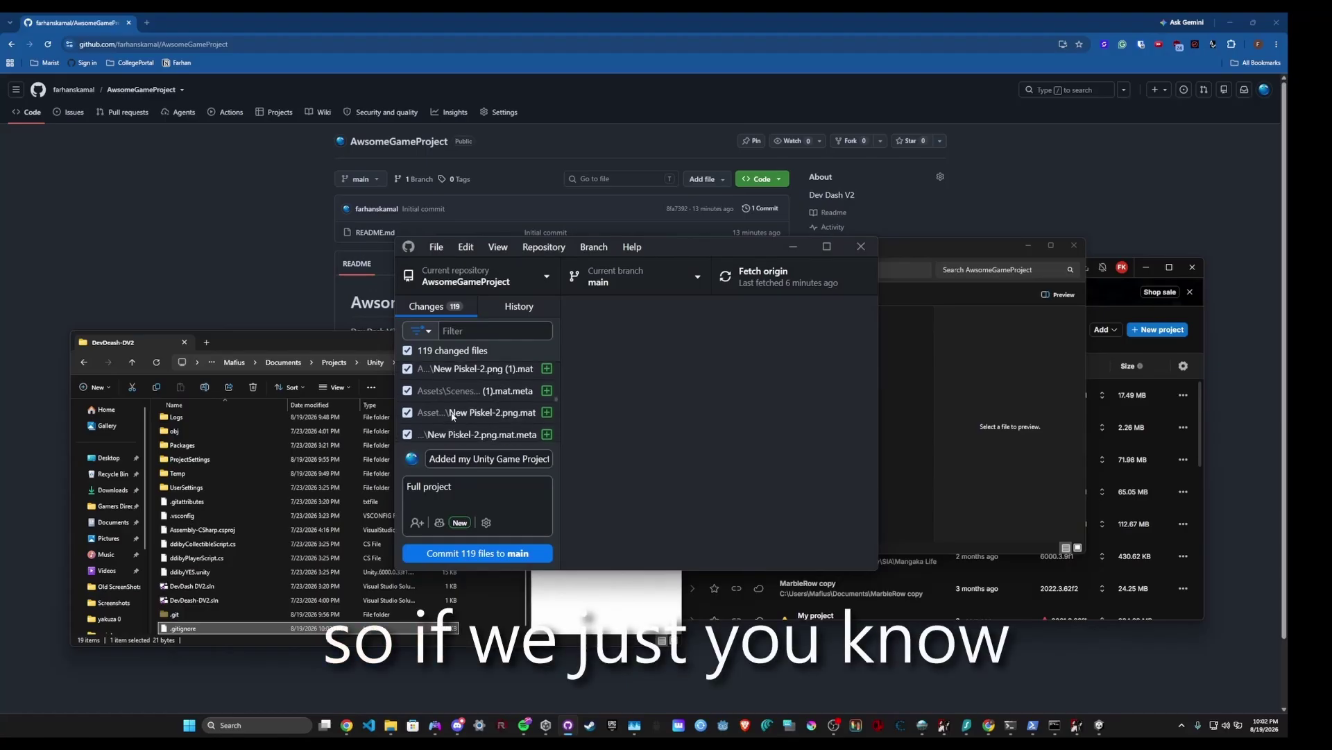
{"action": "scroll", "coordinate": [482, 431], "scroll_direction": "down", "scroll_amount": 10}
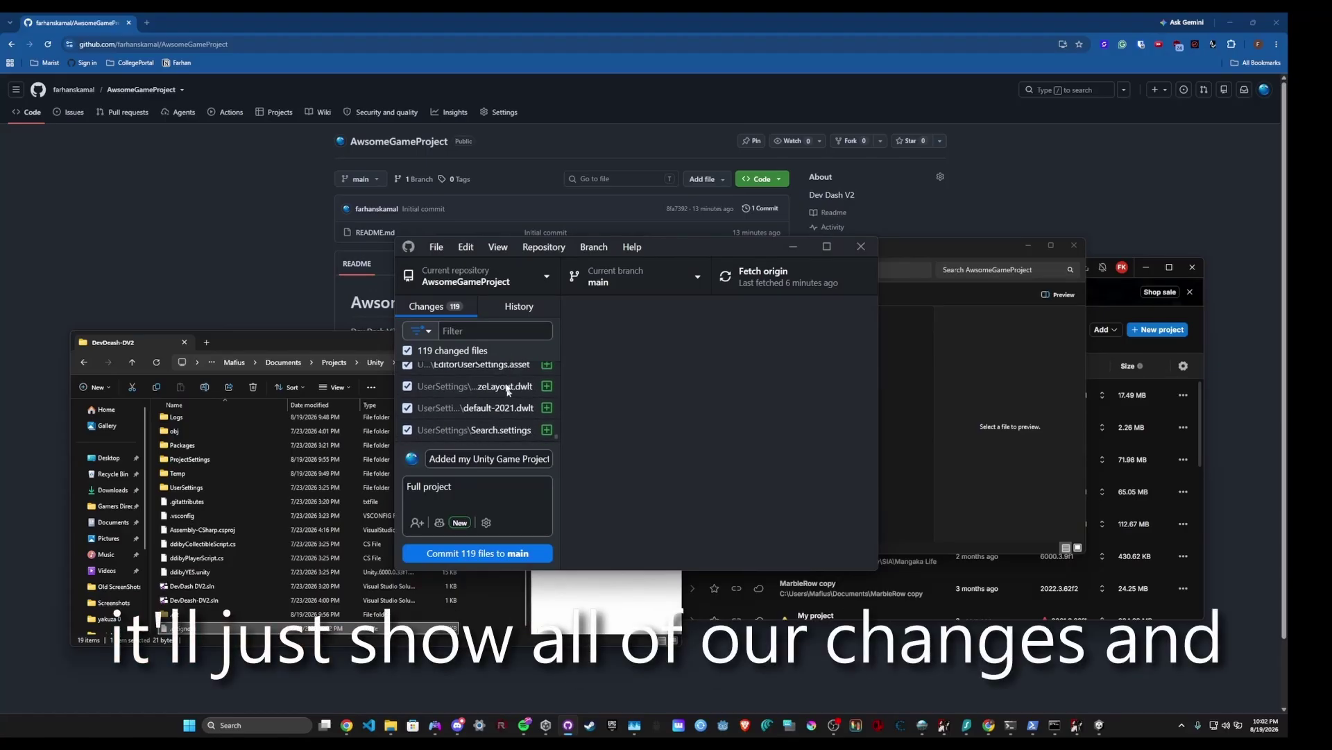
{"action": "left_click", "coordinate": [514, 552]}
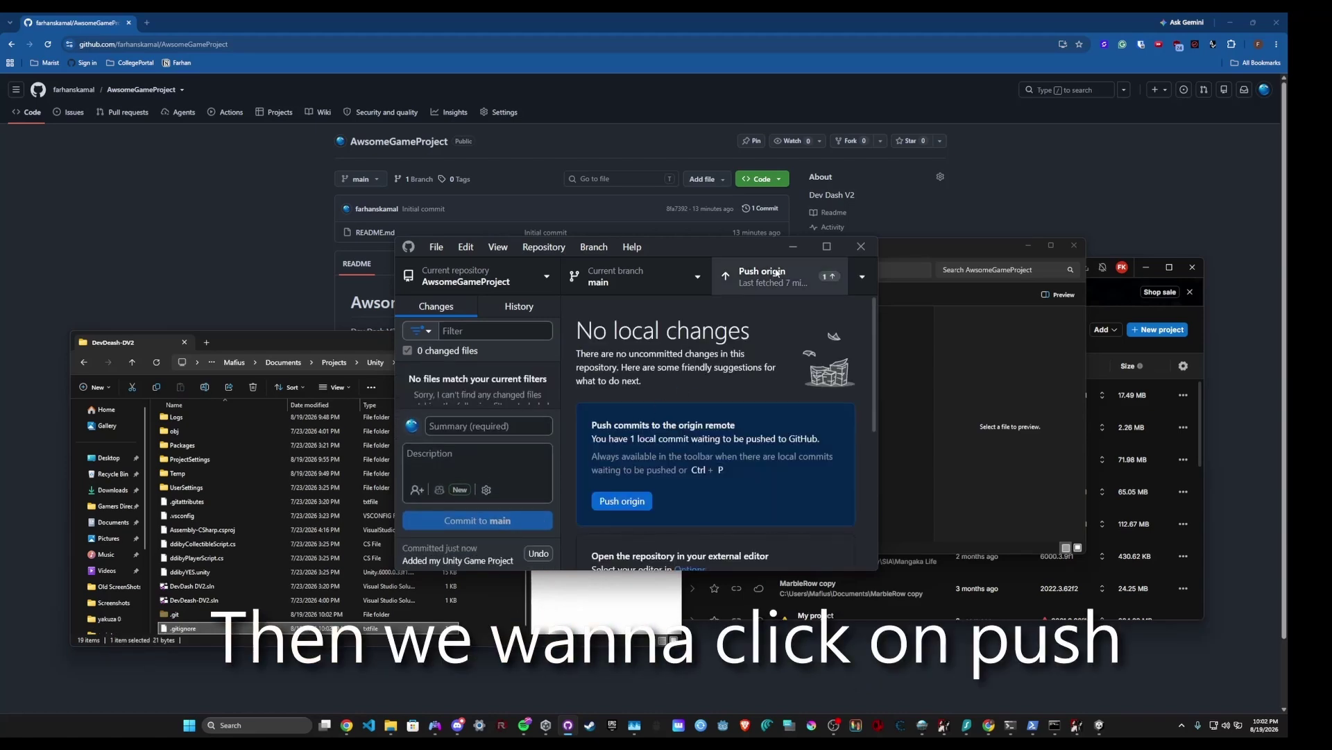
Push the commit to origin, switch to the browser and reload the AwsomeGameProject repository page on GitHub.
{"action": "left_click", "coordinate": [763, 277]}
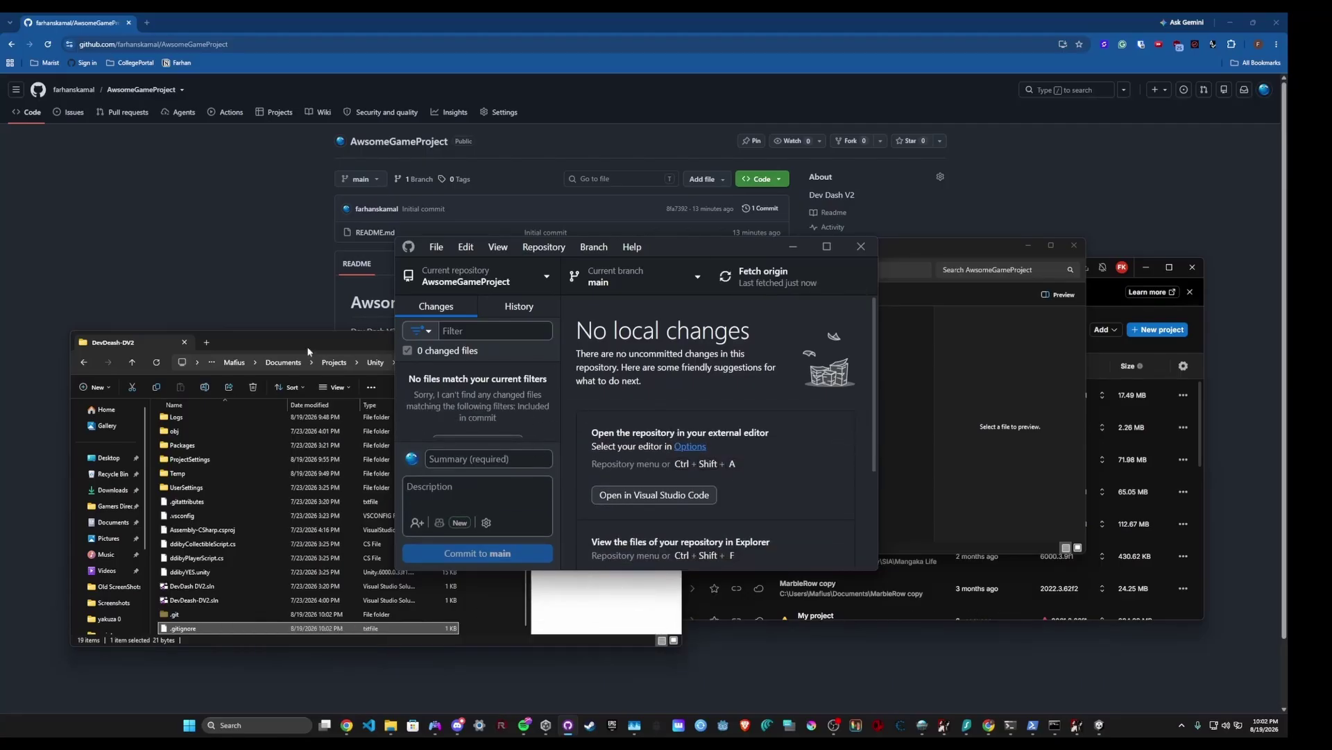
{"action": "left_click", "coordinate": [260, 247]}
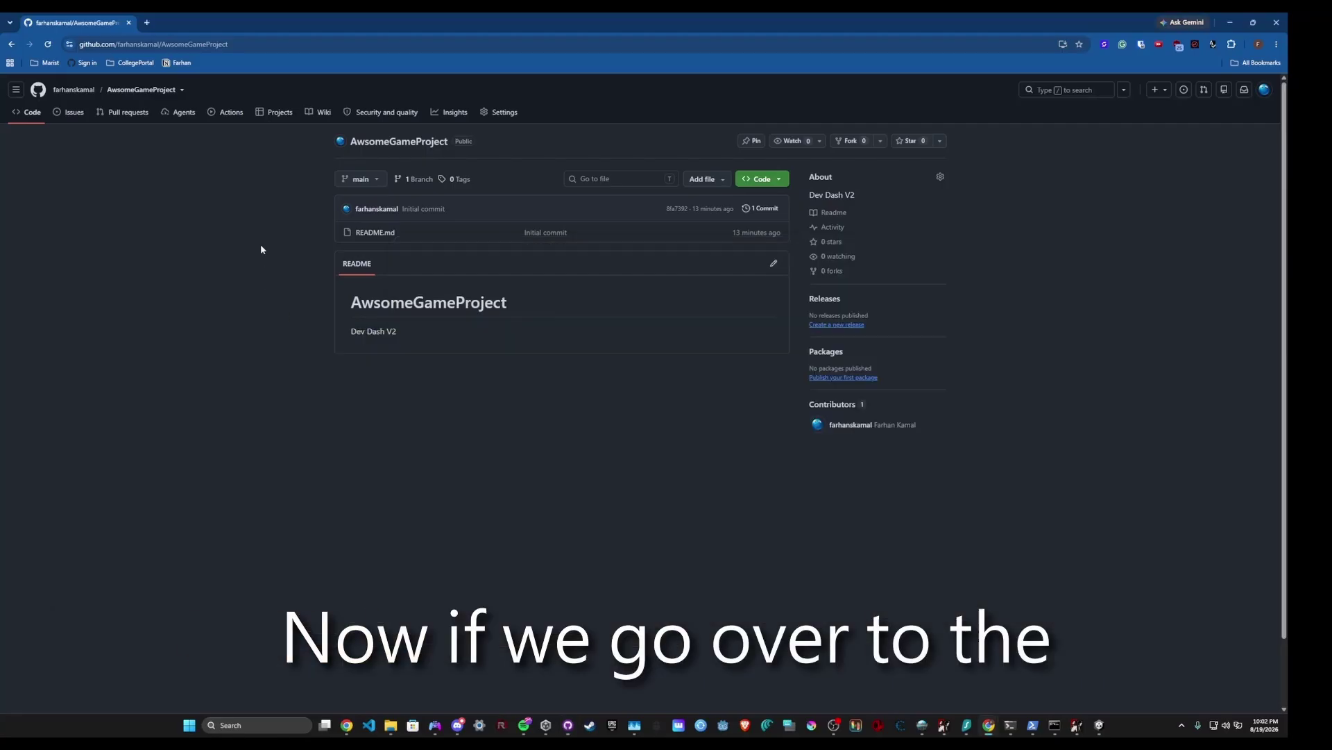
{"action": "left_click", "coordinate": [48, 44]}
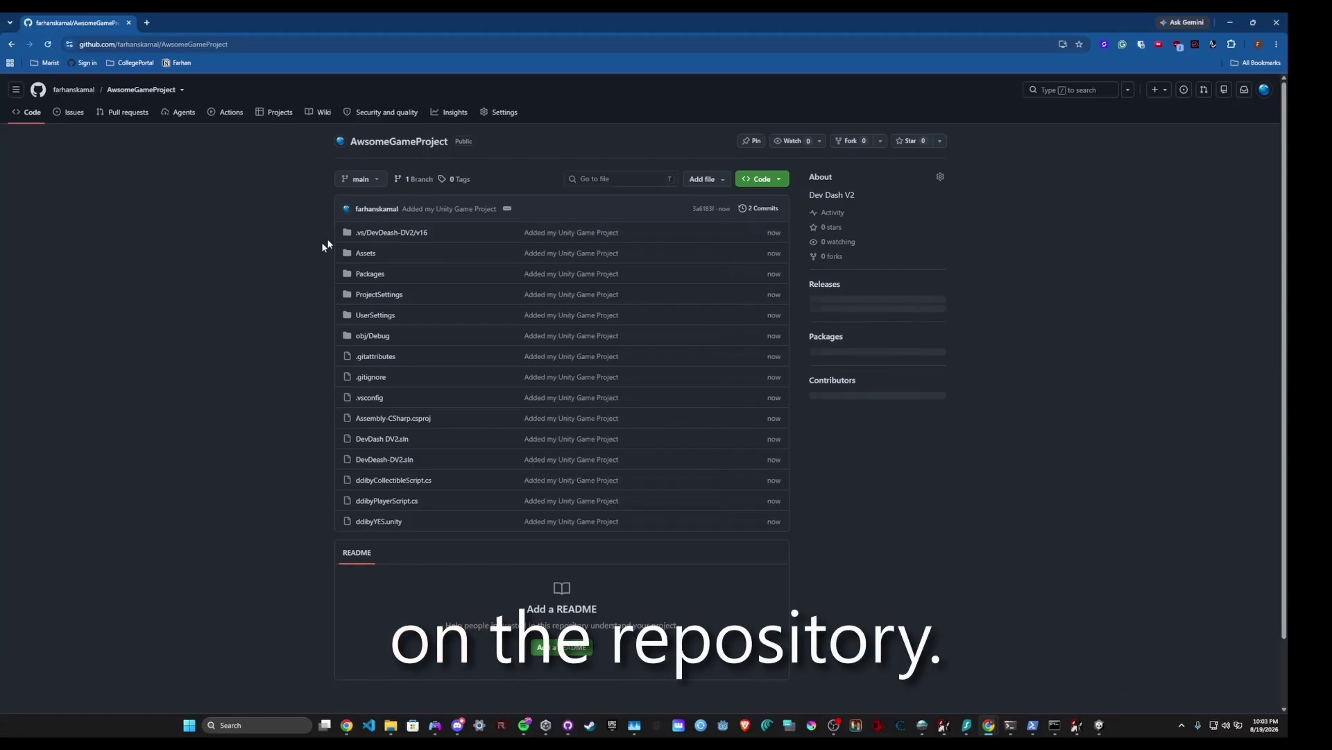